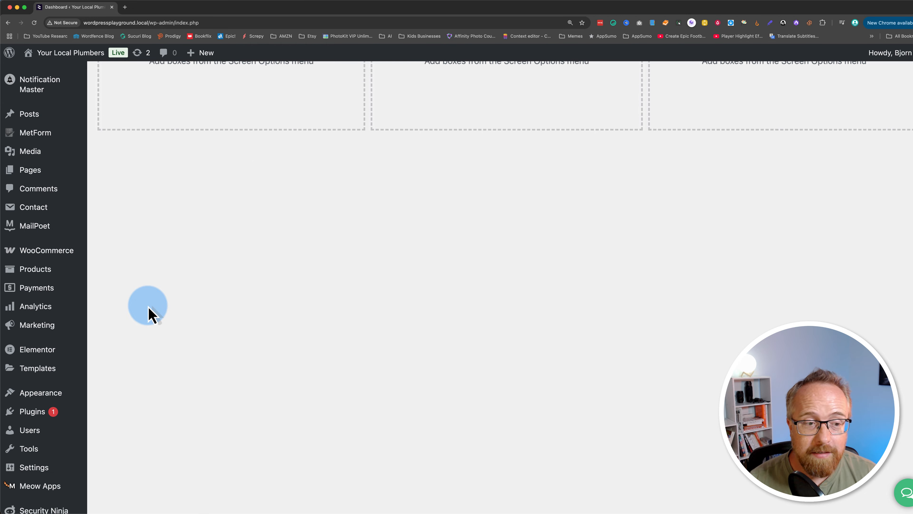
# Open the page for adding plugins and search for "redirection for contact form 7".
pyautogui.scroll(1, 142, 297)
pyautogui.scroll(-2, 132, 289)
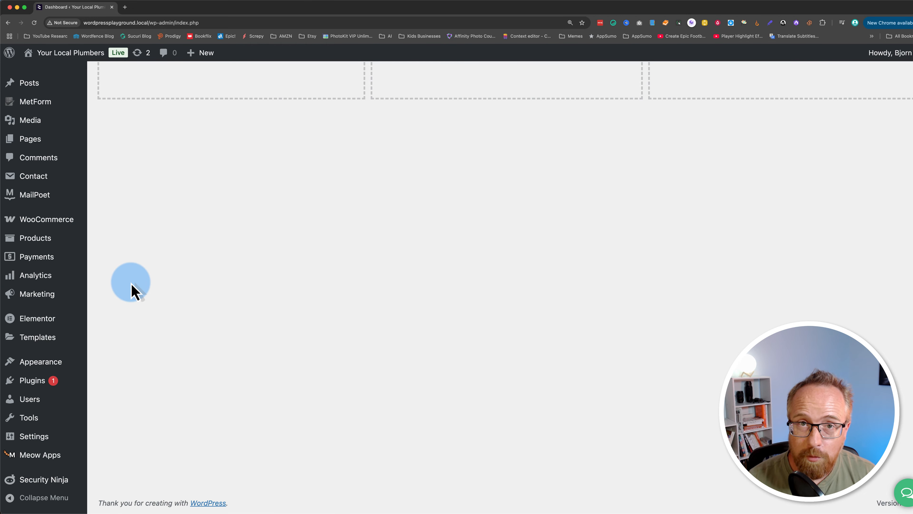
pyautogui.moveTo(32, 386)
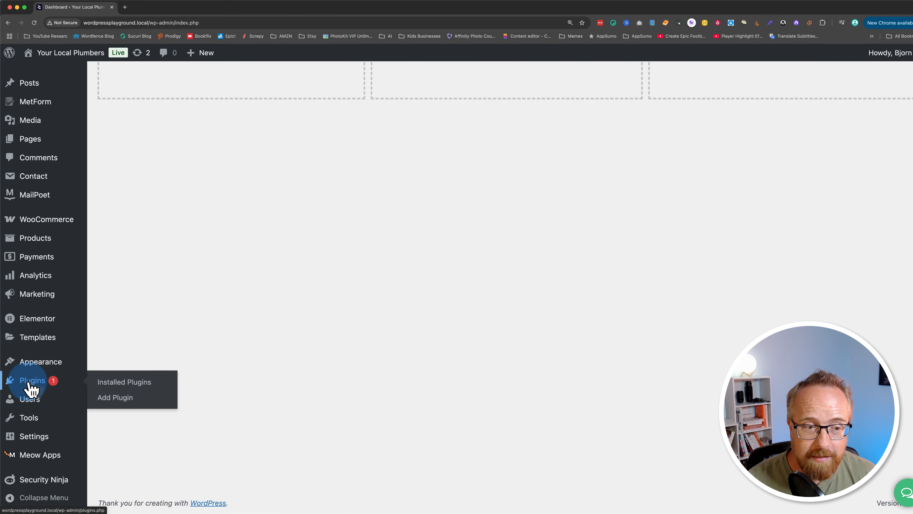
pyautogui.click(120, 398)
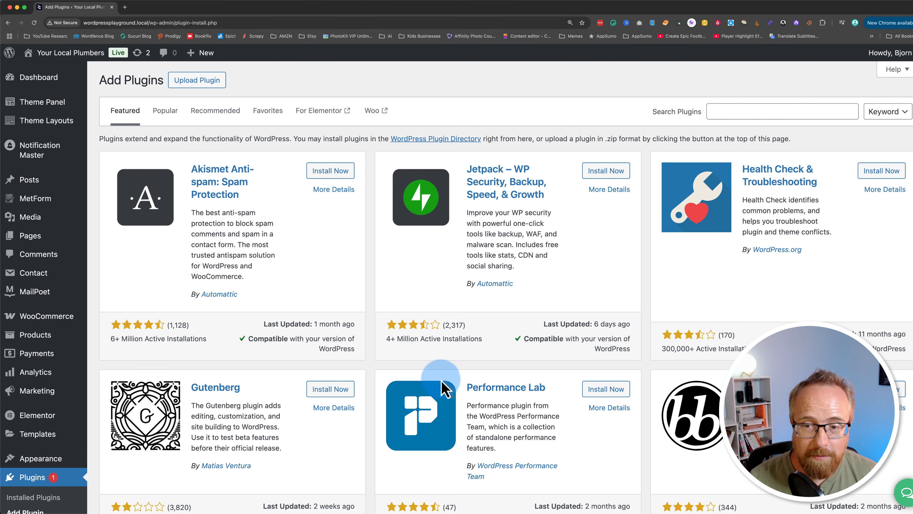
pyautogui.click(741, 111)
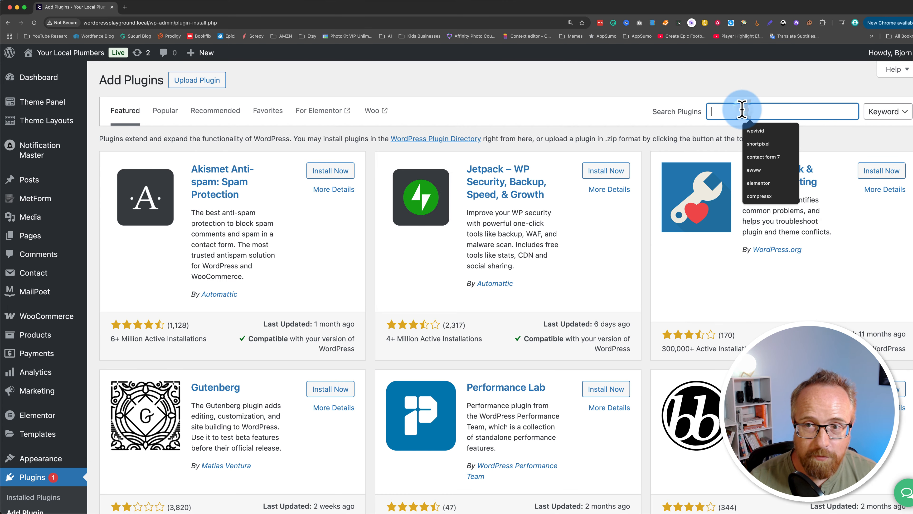
pyautogui.write('contact form 7')
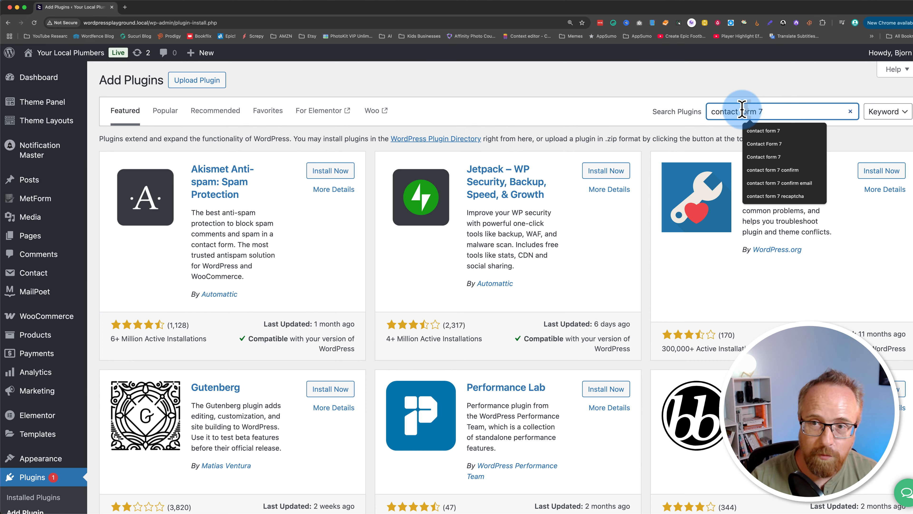
pyautogui.press('Return')
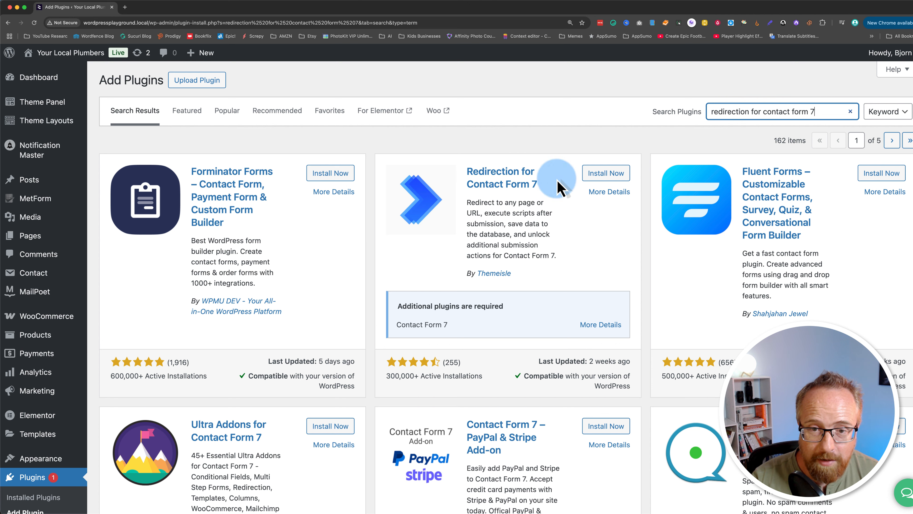
# Install and activate the Redirection for Contact Form 7 plugin by Themeisle.
pyautogui.moveTo(538, 279); pyautogui.dragTo(460, 277)
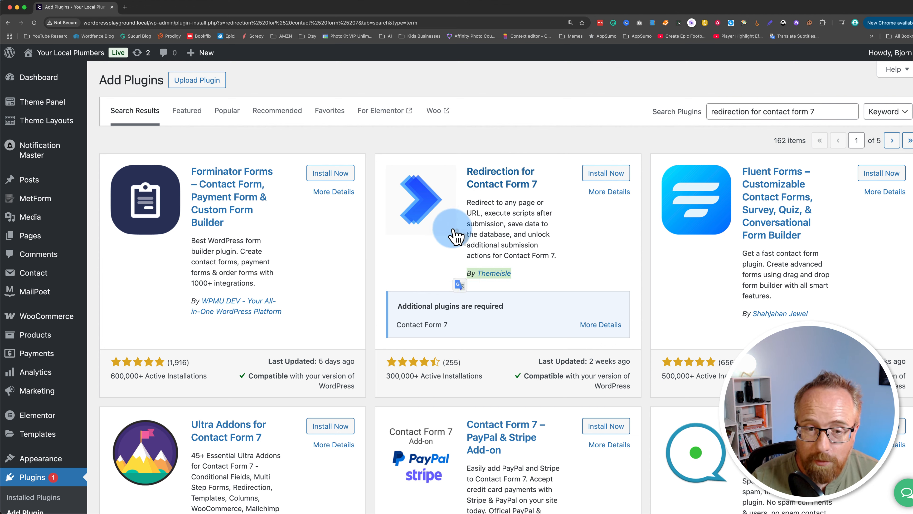
pyautogui.moveTo(439, 362); pyautogui.dragTo(486, 381)
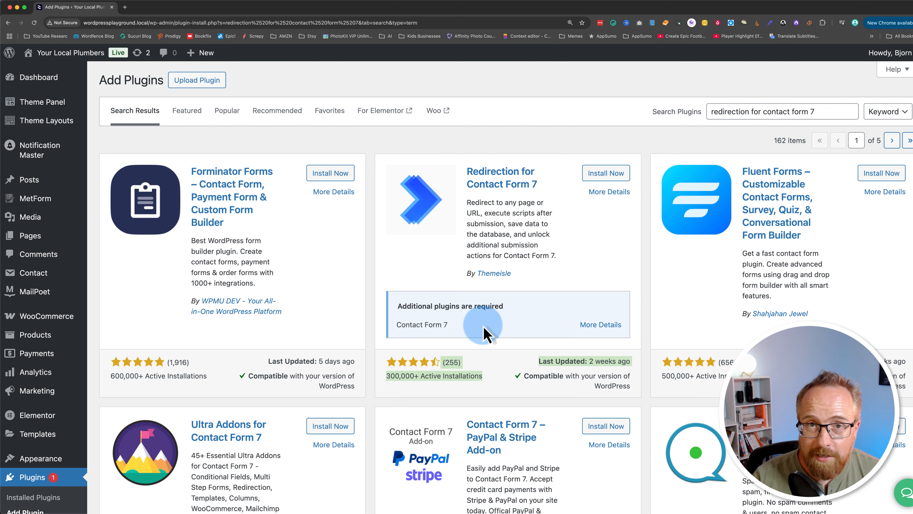
pyautogui.click(598, 176)
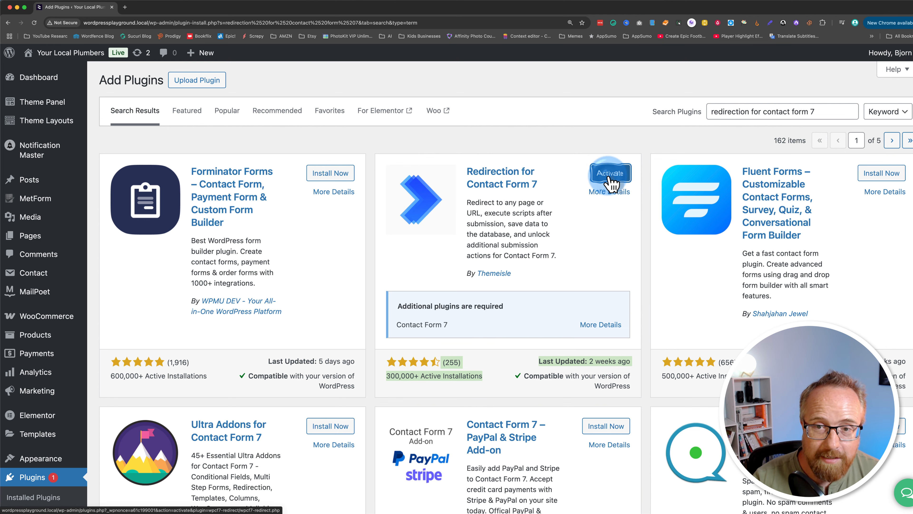
pyautogui.click(609, 177)
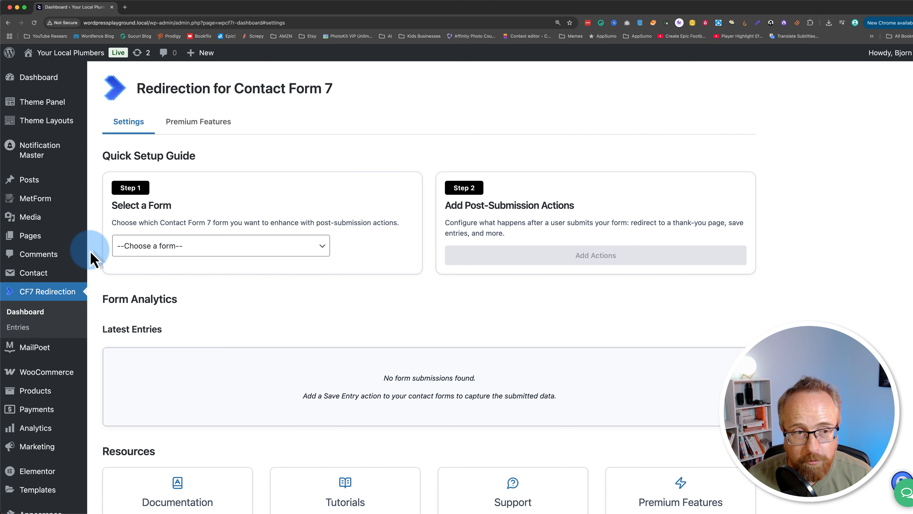
# Open Contact Form (Webhook) for editing and show its submission actions.
pyautogui.moveTo(21, 278)
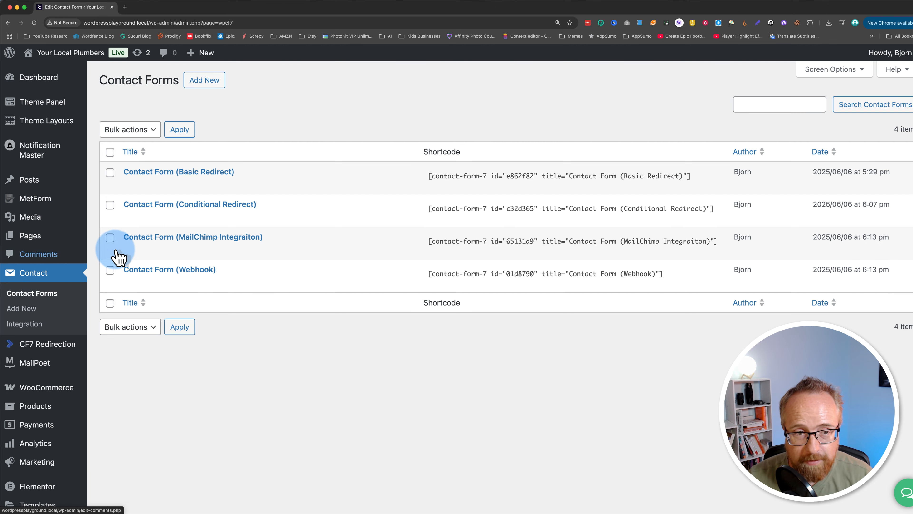
pyautogui.click(130, 284)
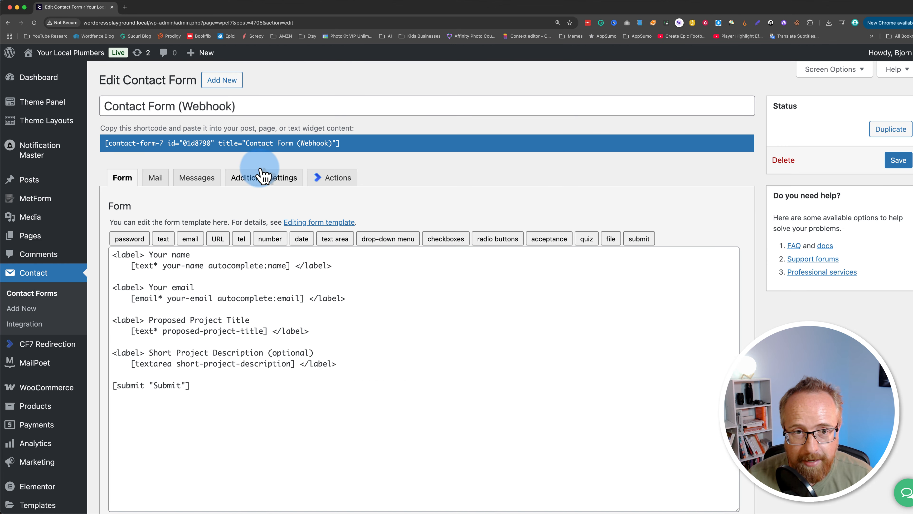
pyautogui.click(342, 189)
# Search the submission actions that can be added to the form for "web" and check the Webhook option.
pyautogui.click(710, 215)
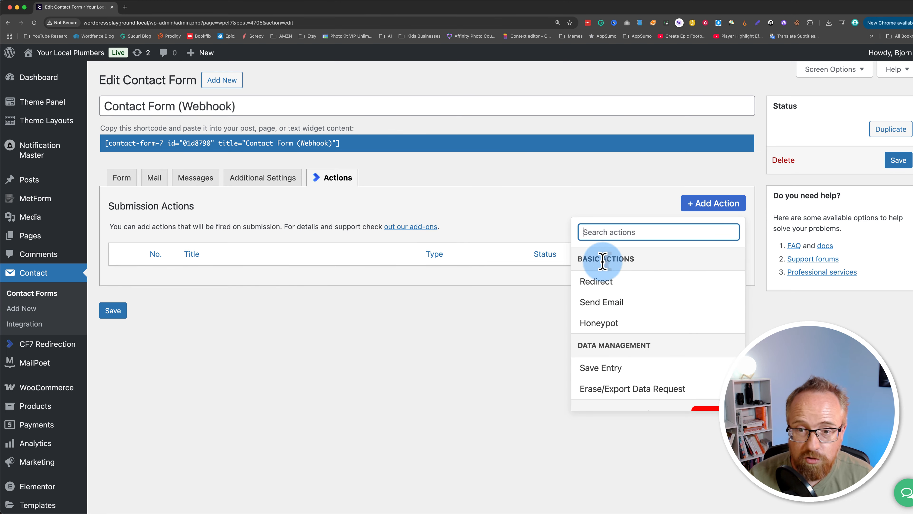
pyautogui.click(597, 230)
pyautogui.write('we')
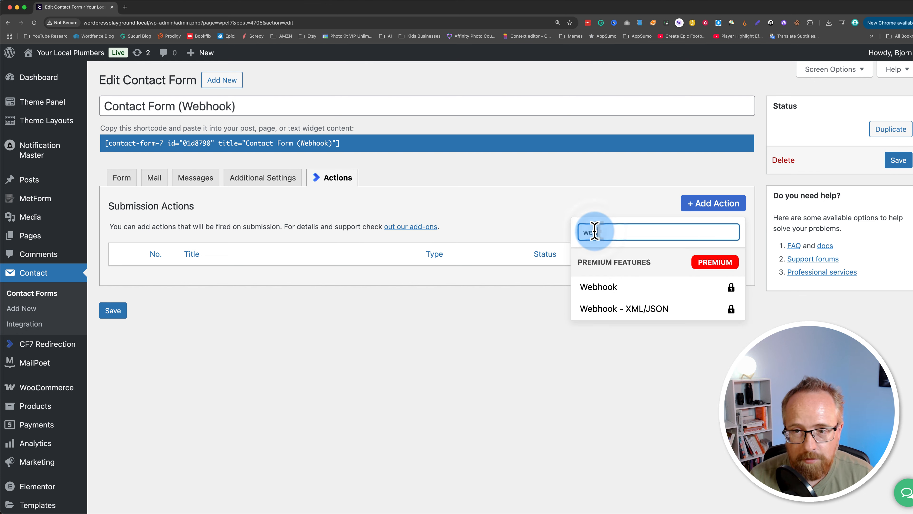
pyautogui.write('b')
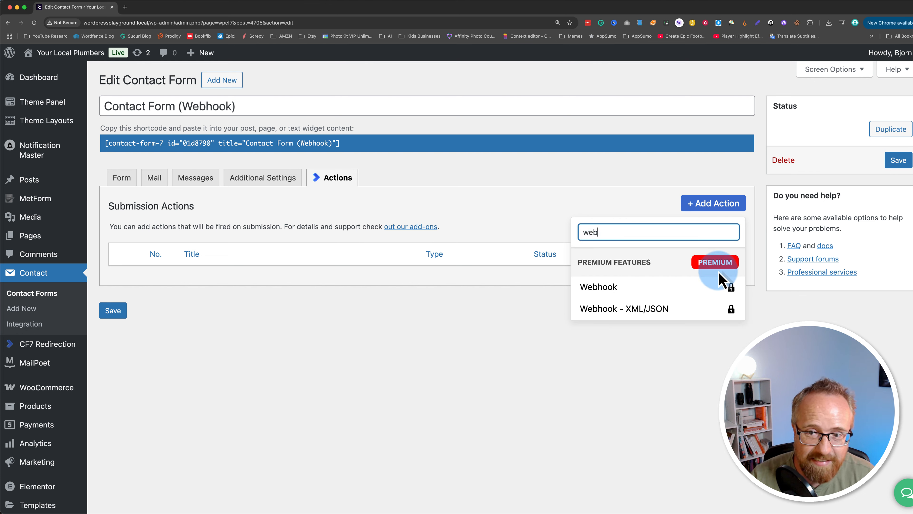
pyautogui.click(694, 297)
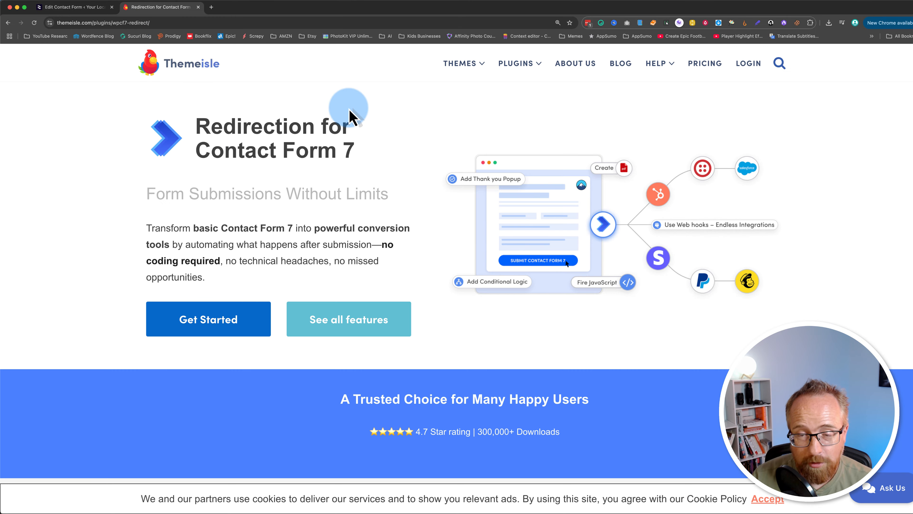
# Review the key features of Redirection for Contact Form 7 and its Starter, Business and Enterprise pricing on the Themeisle site.
pyautogui.scroll(-10, 836, 267)
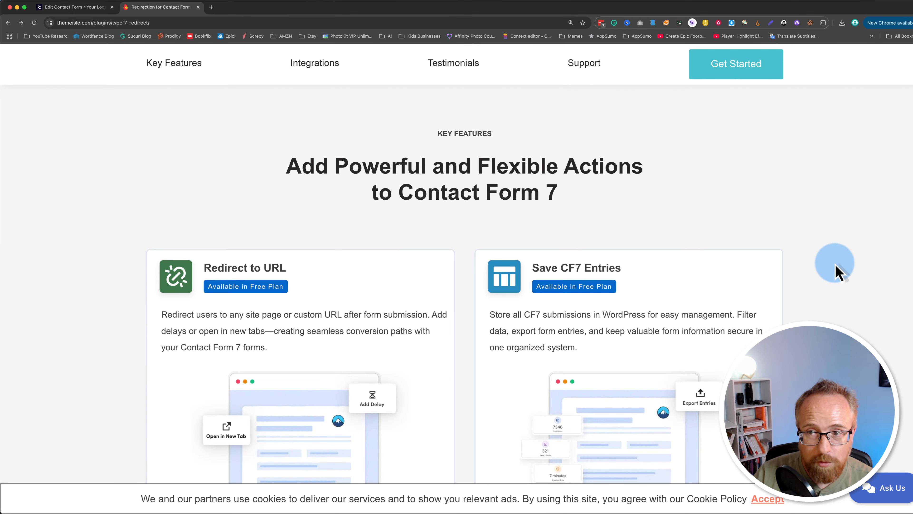
pyautogui.scroll(-12, 836, 267)
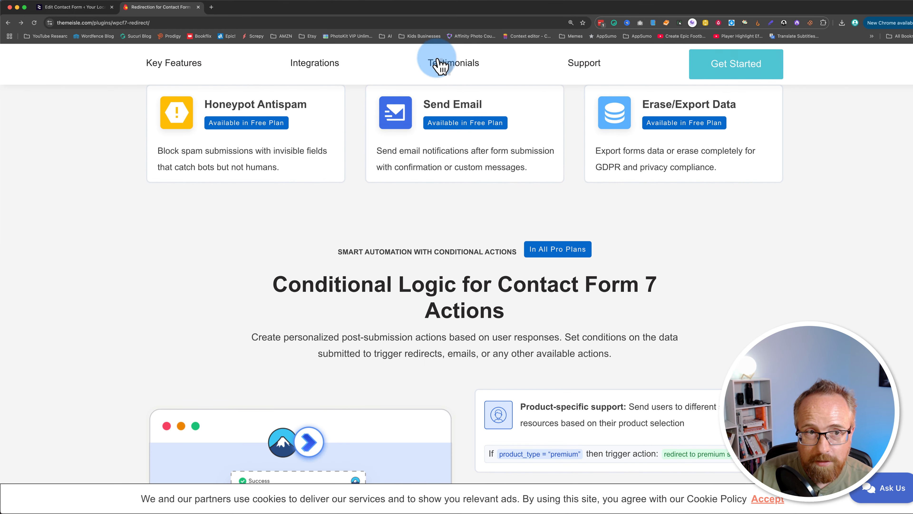
pyautogui.click(747, 74)
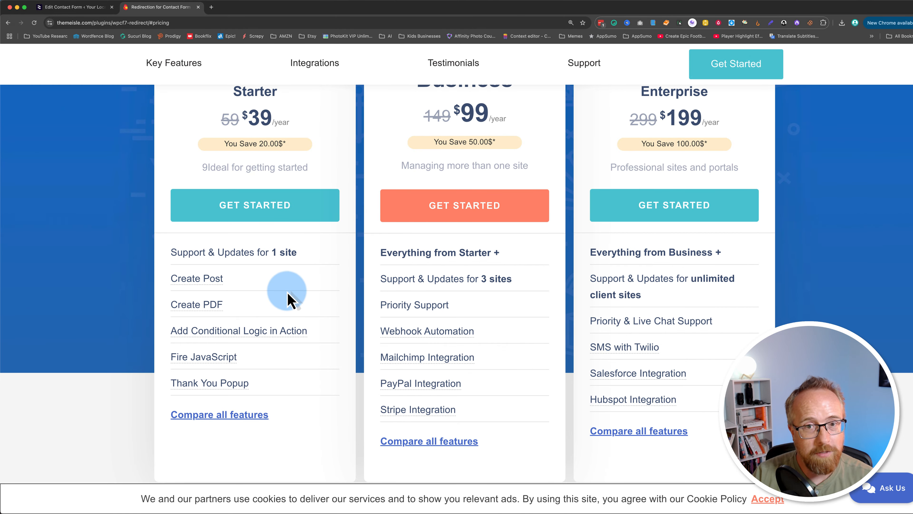
pyautogui.scroll(4, 291, 293)
pyautogui.scroll(-2, 294, 294)
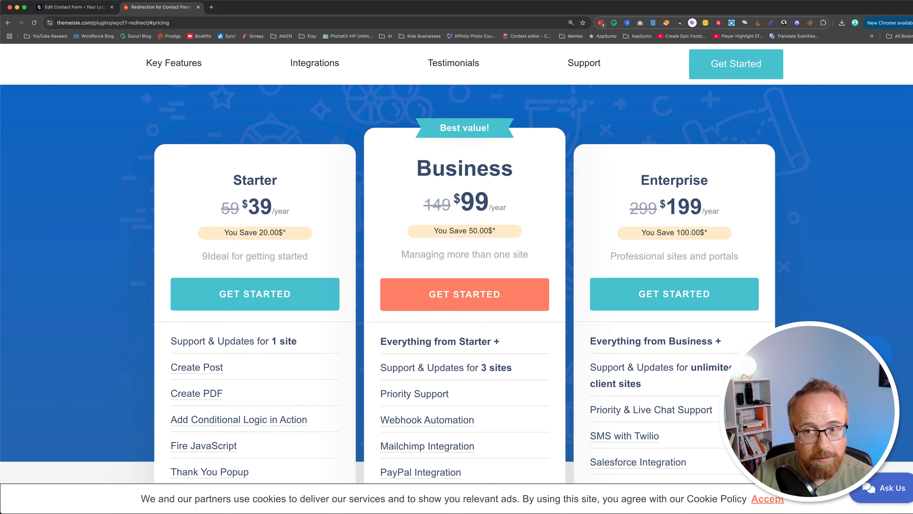
pyautogui.scroll(2, 496, 288)
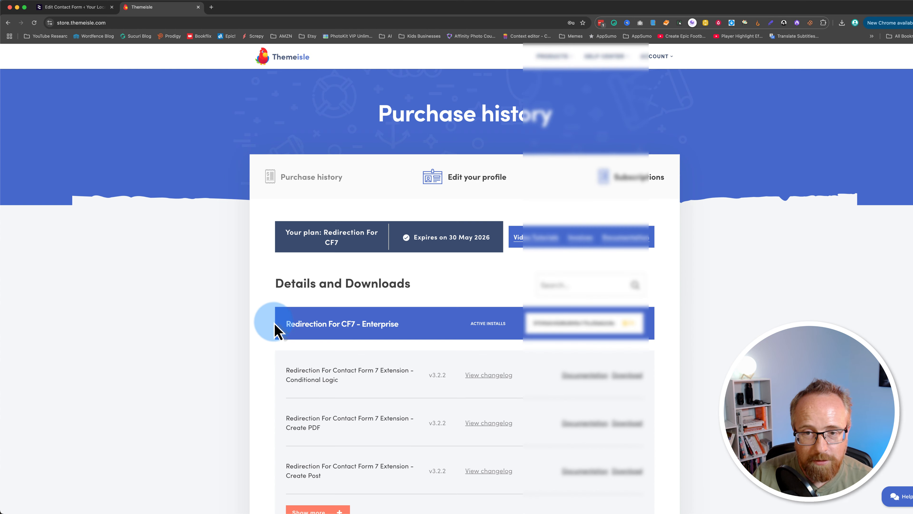
# Expand the full list of extensions under Redirection For CF7 - Enterprise in the Themeisle account downloads and look through it.
pyautogui.scroll(-4, 275, 324)
pyautogui.scroll(-2, 275, 330)
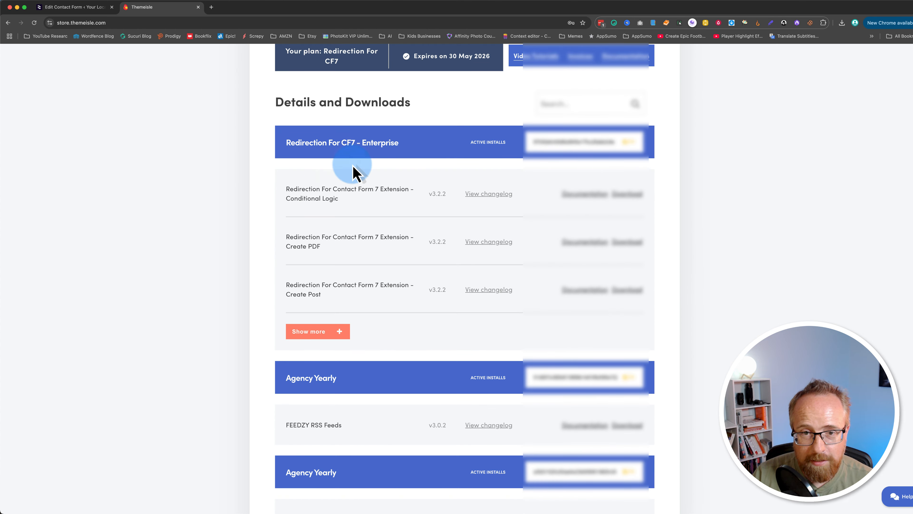
pyautogui.click(326, 331)
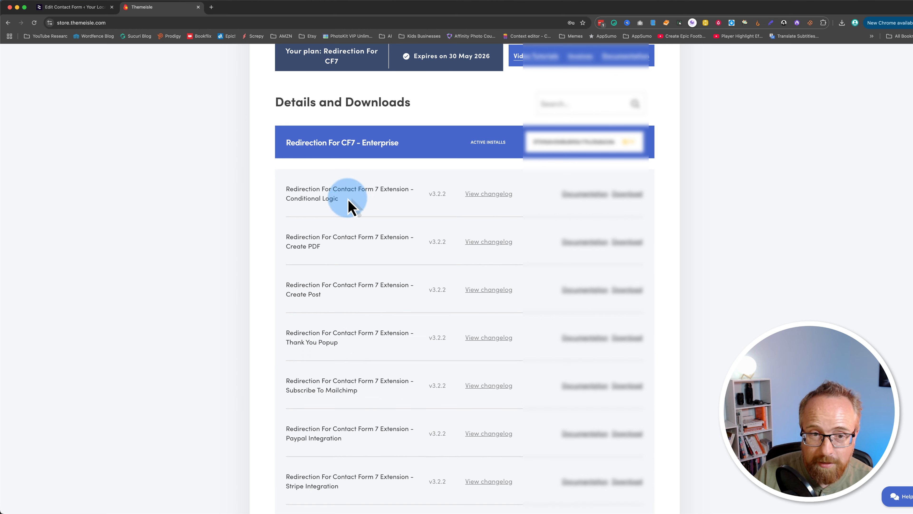
pyautogui.moveTo(285, 188); pyautogui.dragTo(351, 479)
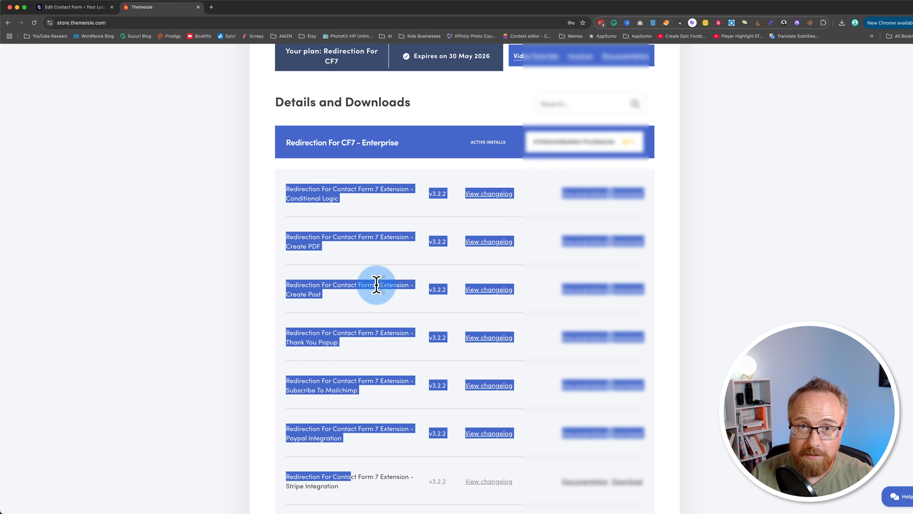
pyautogui.scroll(-2, 376, 286)
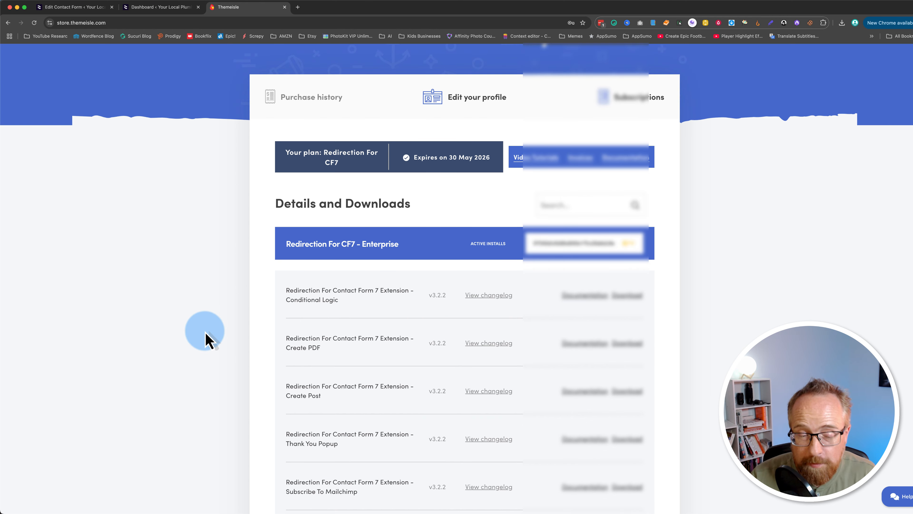
pyautogui.scroll(-4, 208, 340)
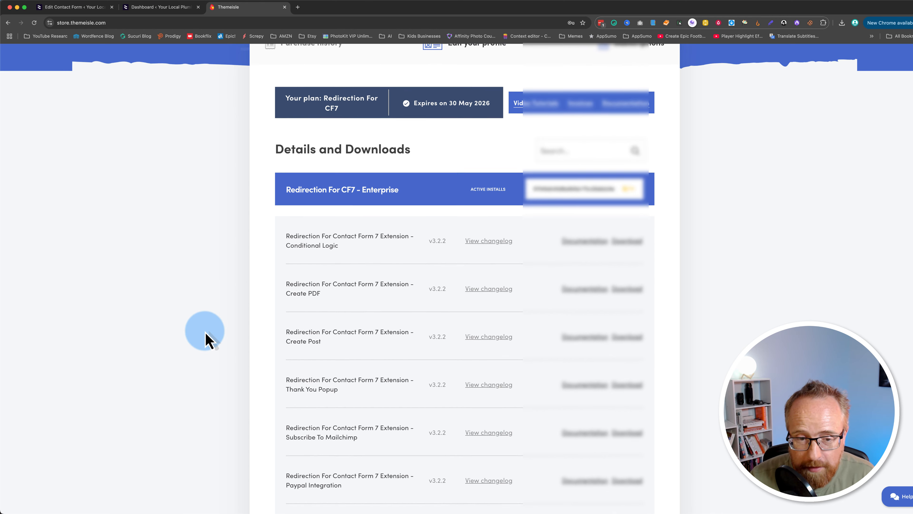
# Download the RESTful Web services extension and save it as wpcf7r-api in the Themeisle folder.
pyautogui.scroll(-5, 208, 340)
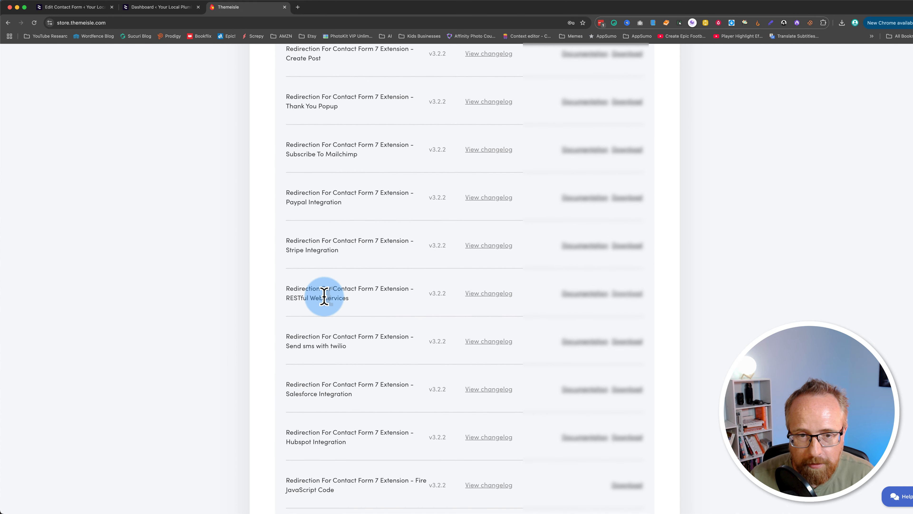
pyautogui.click(637, 298)
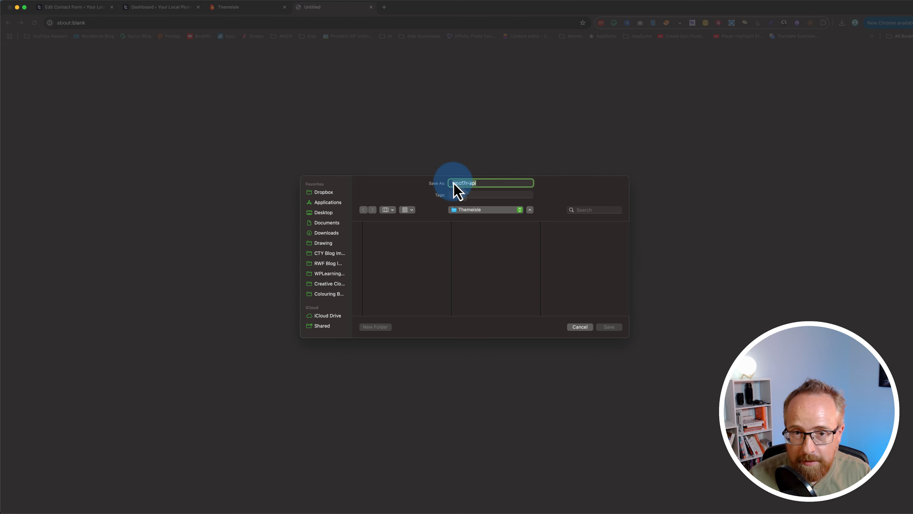
pyautogui.click(609, 327)
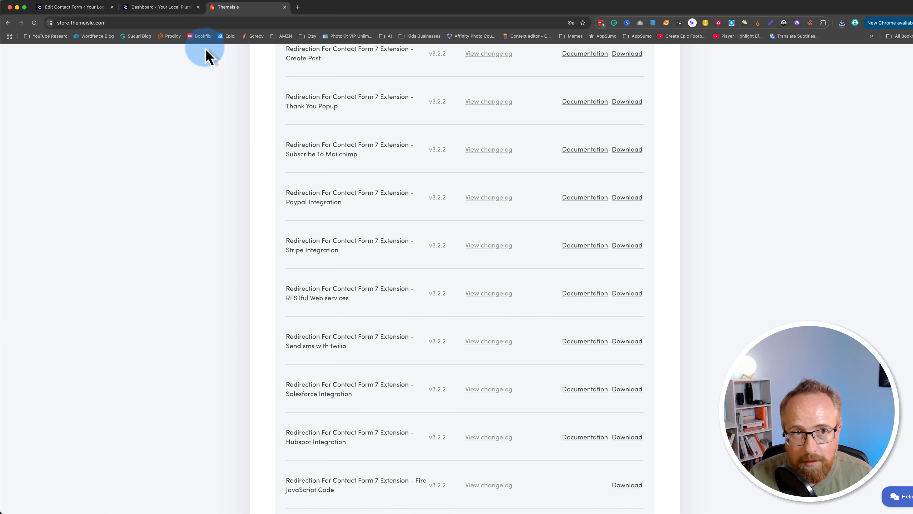
# Return to the WordPress admin, open the plugin upload form and supply the downloaded wpcf7r-api.zip as its file.
pyautogui.click(162, 10)
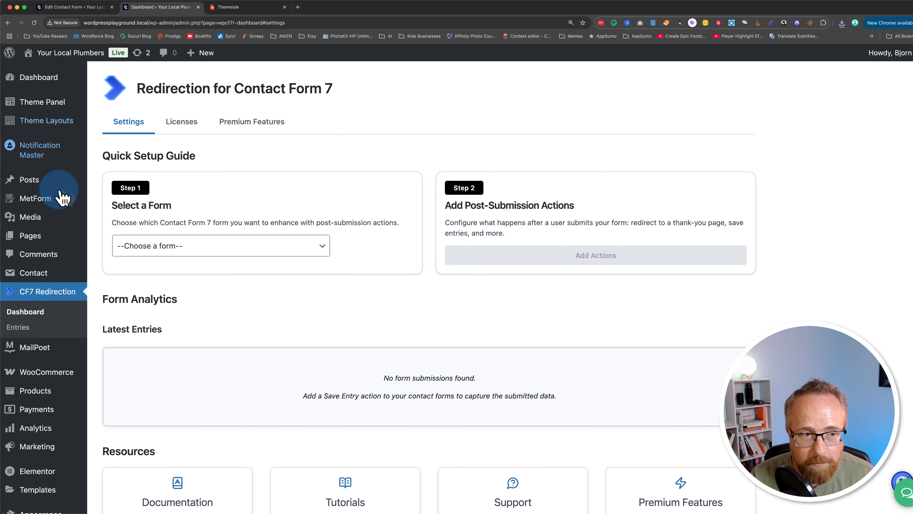
pyautogui.moveTo(33, 398)
pyautogui.scroll(-5, 33, 404)
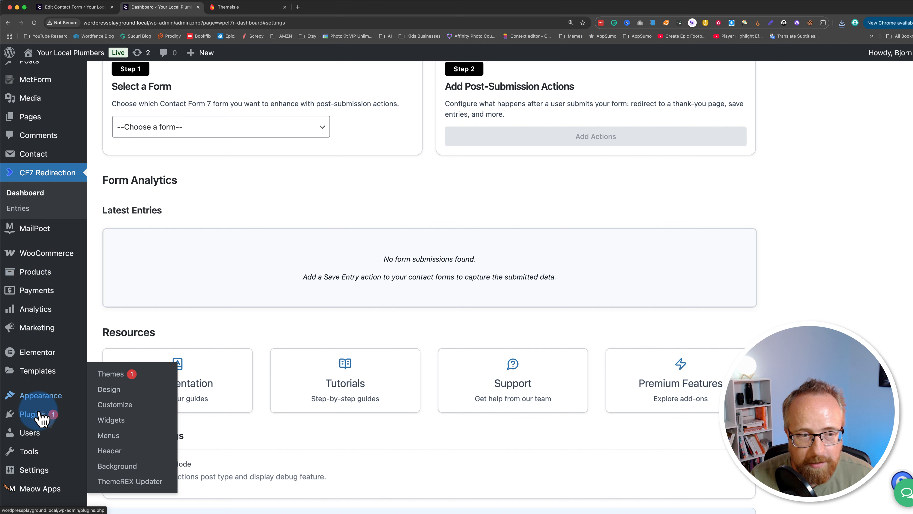
pyautogui.click(116, 432)
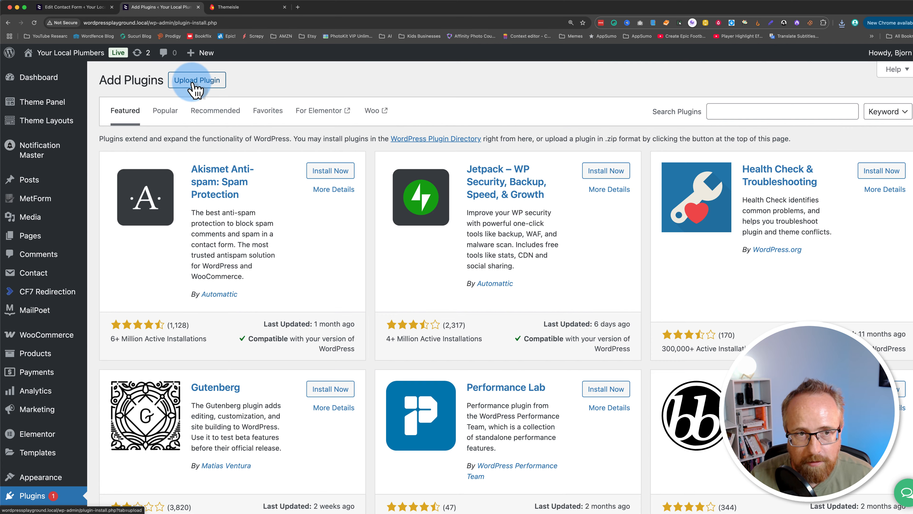
pyautogui.click(212, 80)
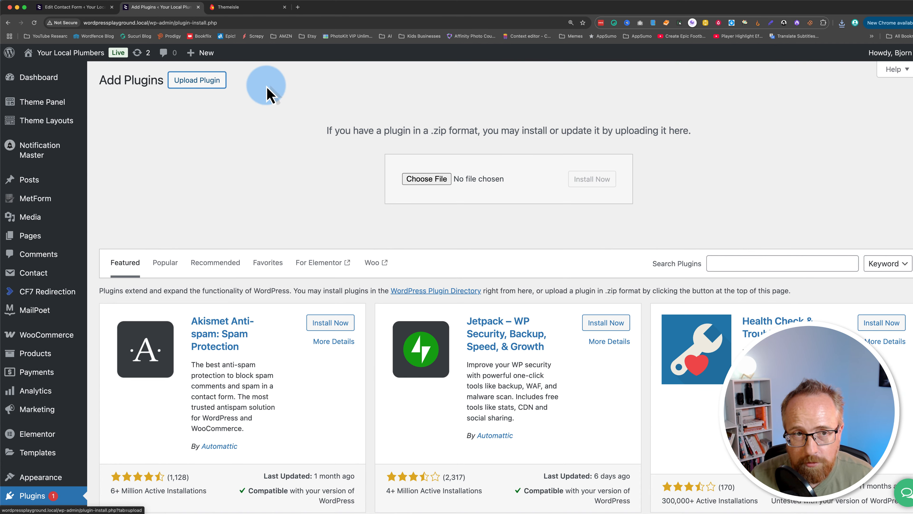
pyautogui.click(842, 24)
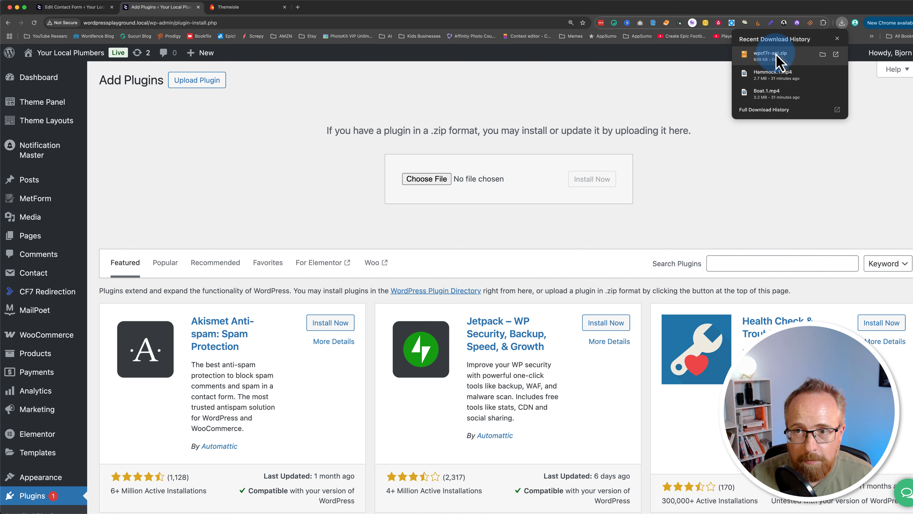
pyautogui.moveTo(773, 56); pyautogui.dragTo(472, 189)
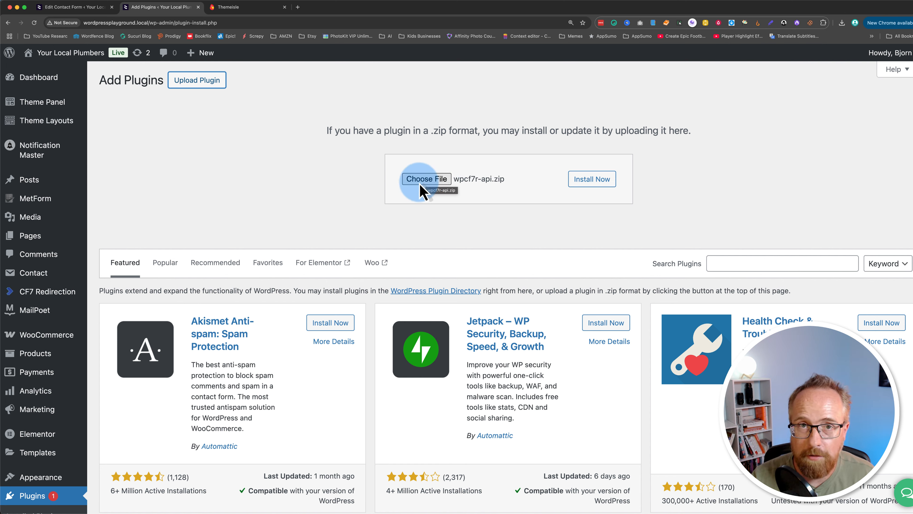
# Install the uploaded wpcf7r-api.zip plugin and locate Redirection For Contact Form 7 Extension - Webhooks among the installed plugins.
pyautogui.click(597, 182)
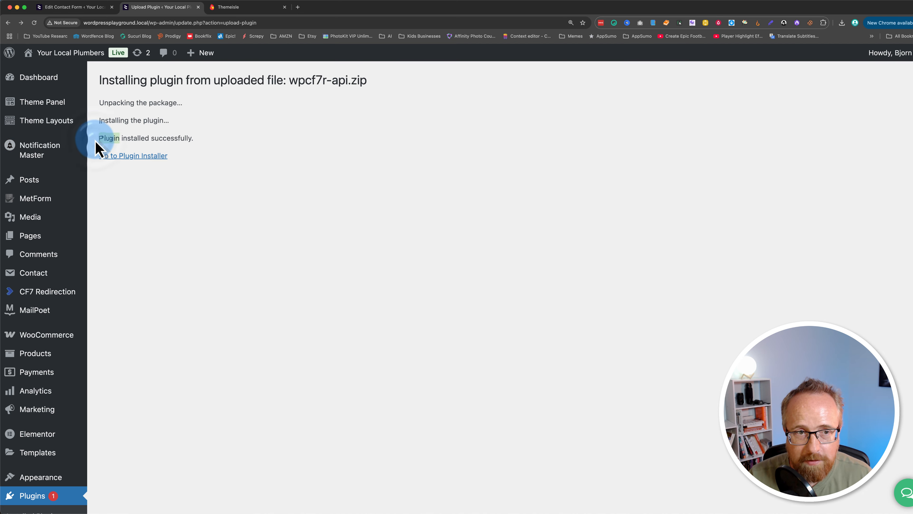
pyautogui.moveTo(94, 140); pyautogui.dragTo(179, 137)
pyautogui.scroll(-3, 81, 432)
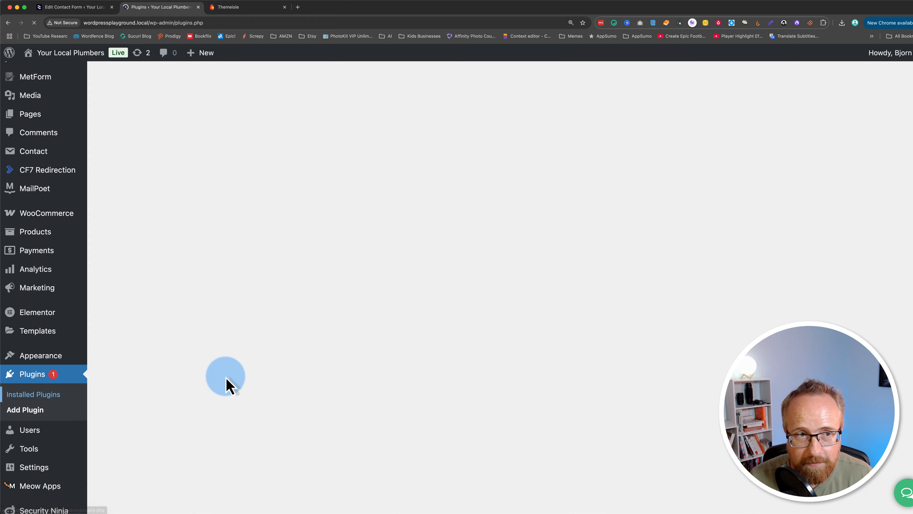
pyautogui.scroll(-5, 226, 383)
pyautogui.scroll(-6, 228, 389)
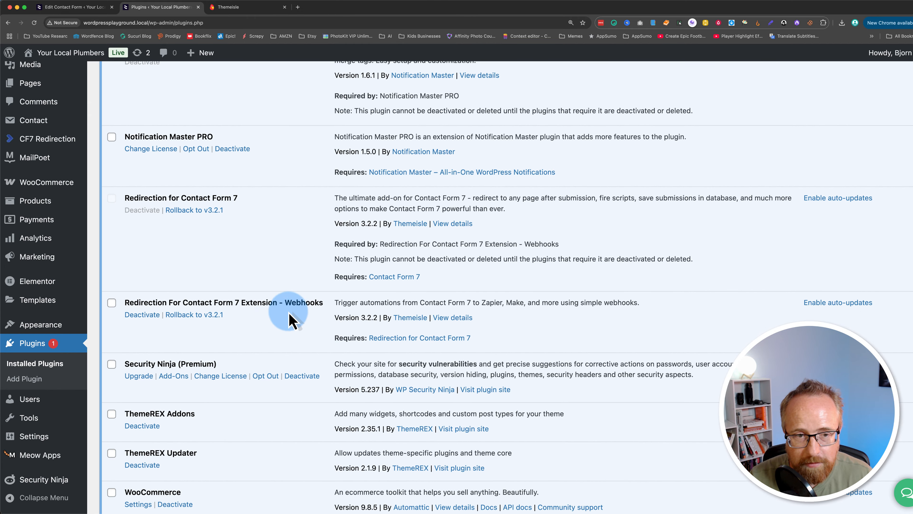
pyautogui.moveTo(134, 304); pyautogui.dragTo(317, 316)
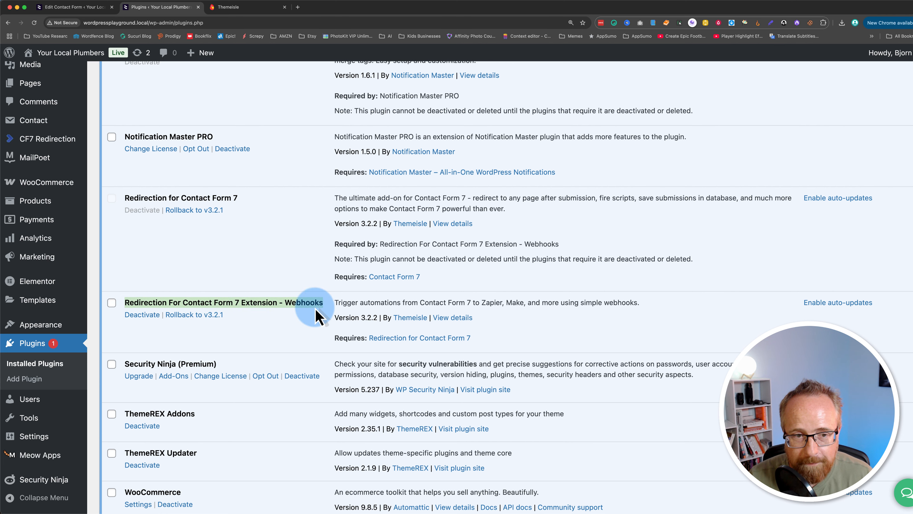
# Return to the contact form's submission actions, search the available actions for "web", and reload the form editor to refresh them.
pyautogui.click(77, 7)
pyautogui.click(333, 97)
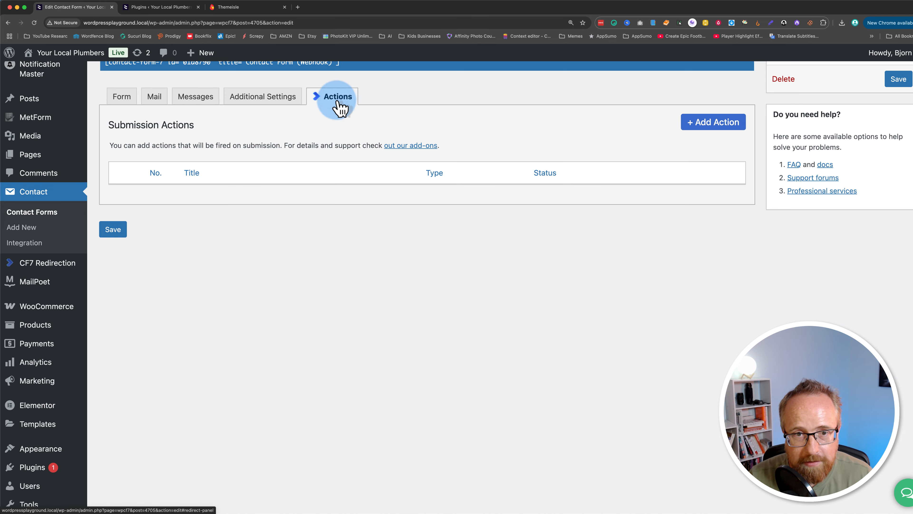
pyautogui.click(693, 122)
pyautogui.write('web')
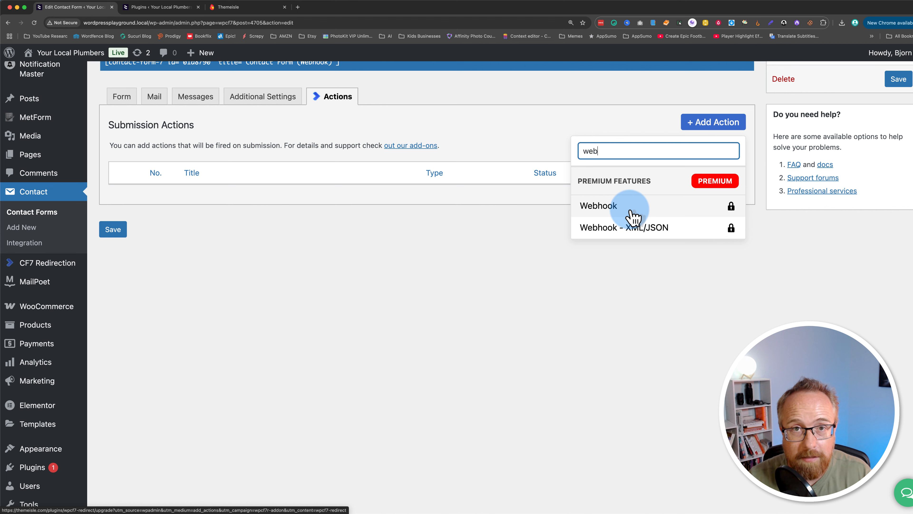
pyautogui.click(499, 239)
pyautogui.press('super+r')
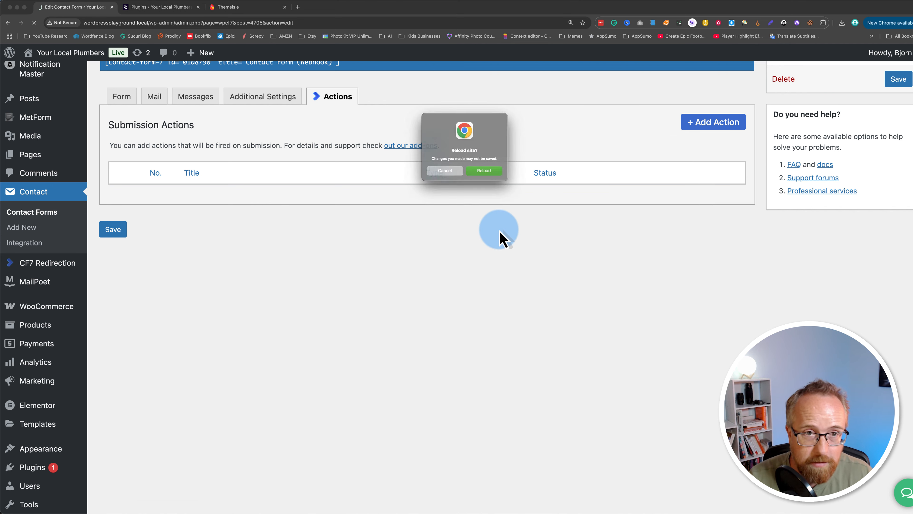
pyautogui.click(486, 173)
# Add a plain Webhook submission action to the contact form, finding it by searching for "web".
pyautogui.click(710, 124)
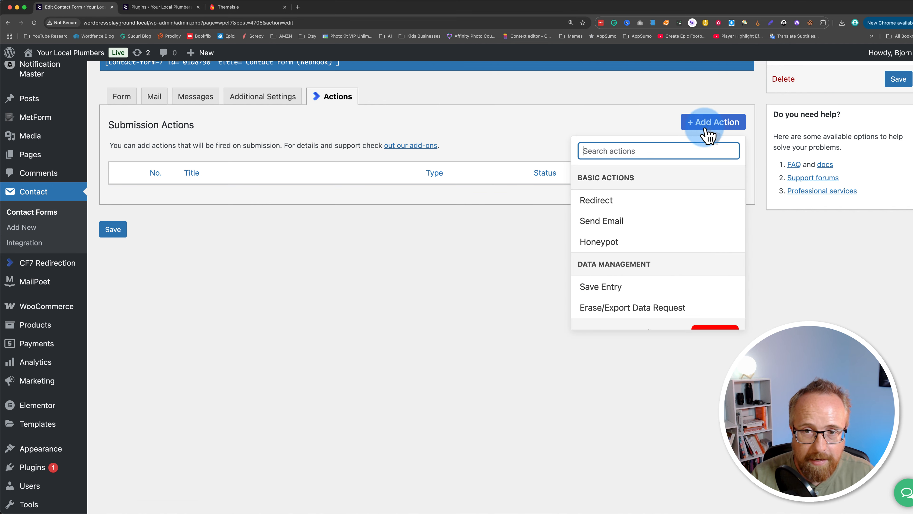
pyautogui.click(653, 152)
pyautogui.write('web')
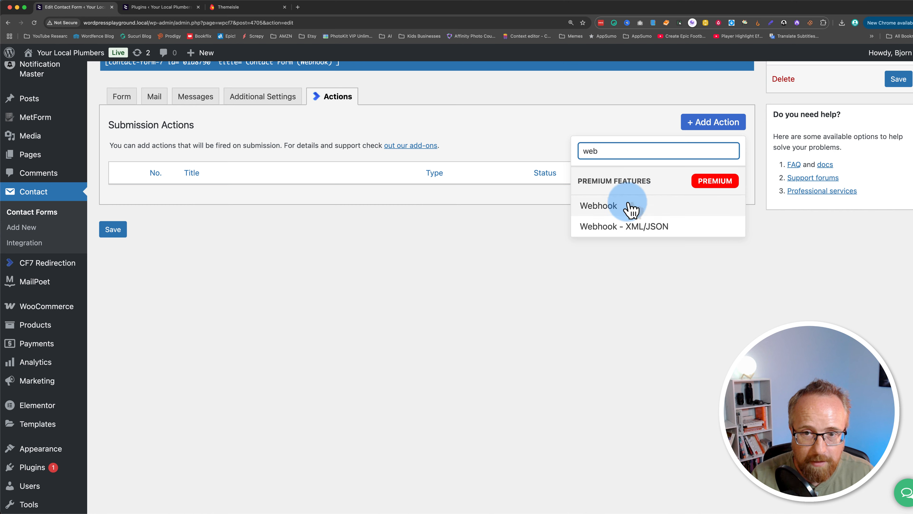
pyautogui.click(609, 210)
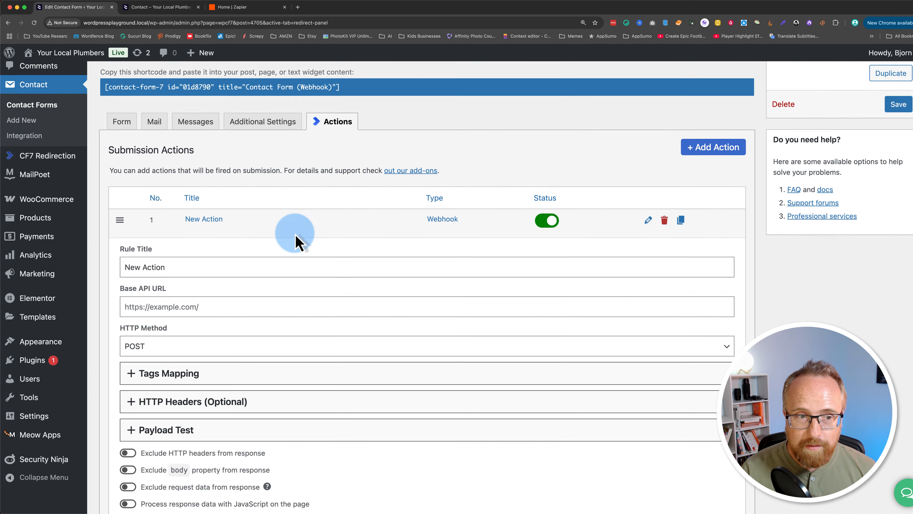
# Set the new webhook action's rule title to "Send Data To Zapier".
pyautogui.scroll(-3, 295, 240)
pyautogui.moveTo(173, 193); pyautogui.dragTo(117, 204)
pyautogui.write('Send Data To Zapier')
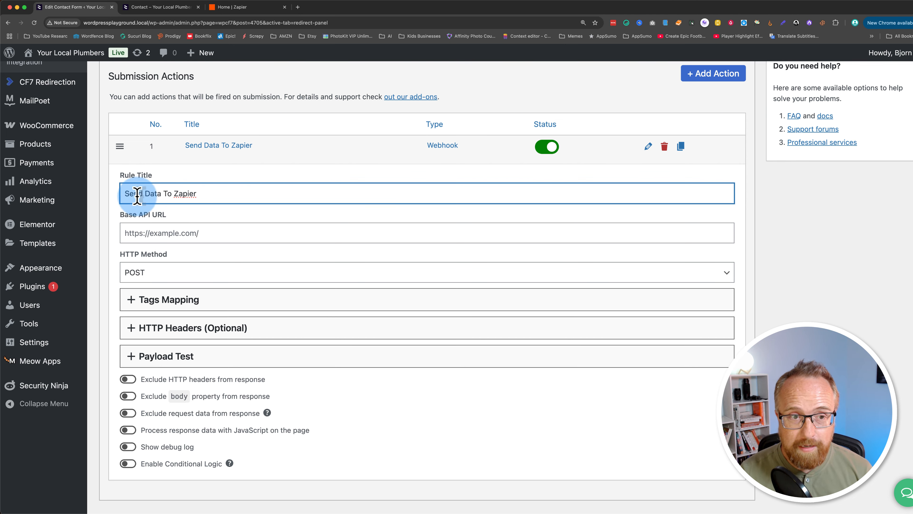
pyautogui.click(144, 232)
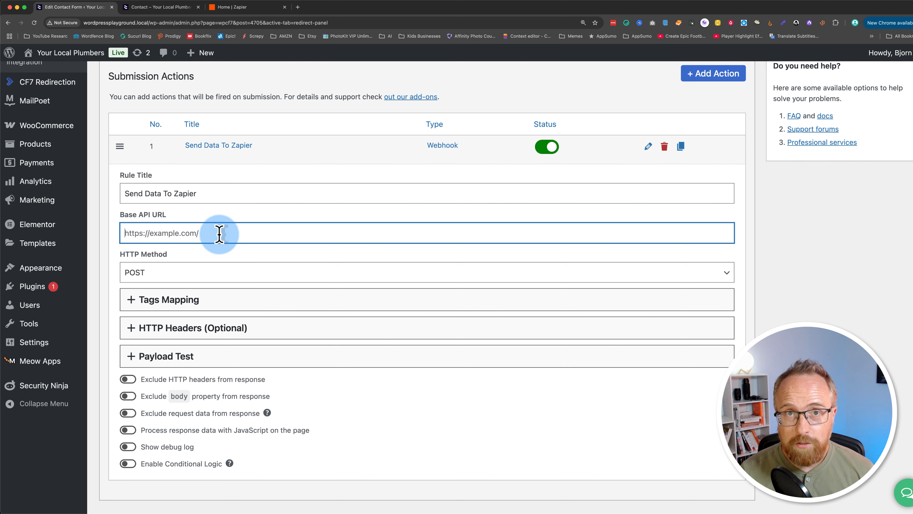
# Switch to Zapier and create a new Zap.
pyautogui.click(245, 7)
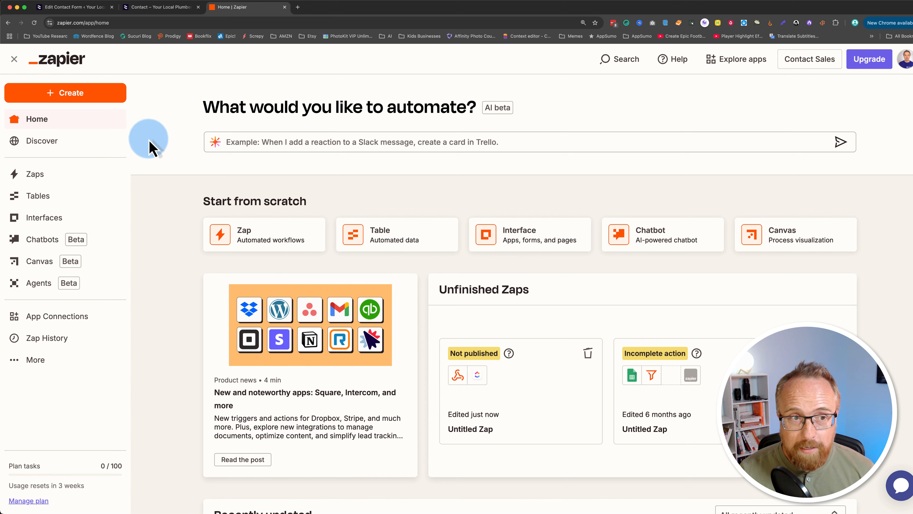
pyautogui.click(47, 93)
pyautogui.click(72, 134)
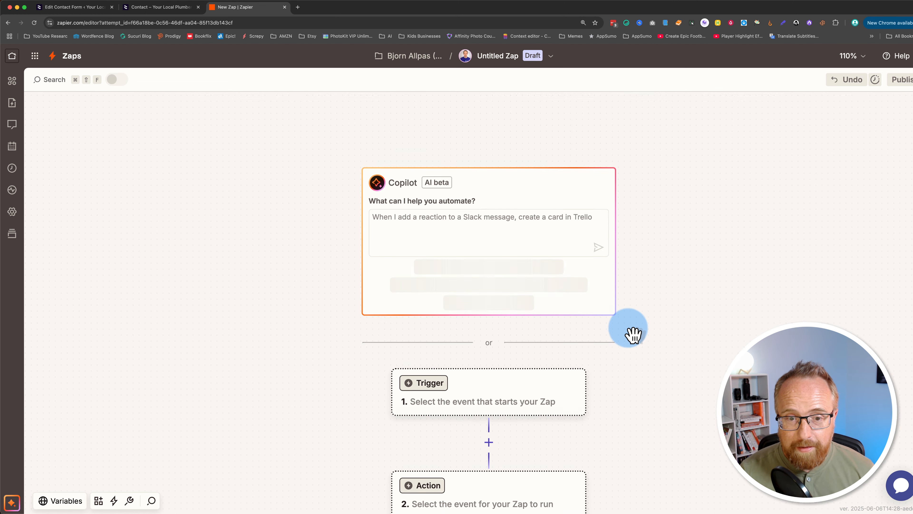
# Set the Zap's trigger to Webhooks by Zapier with the Catch Hook event and continue through to its test stage.
pyautogui.click(484, 354)
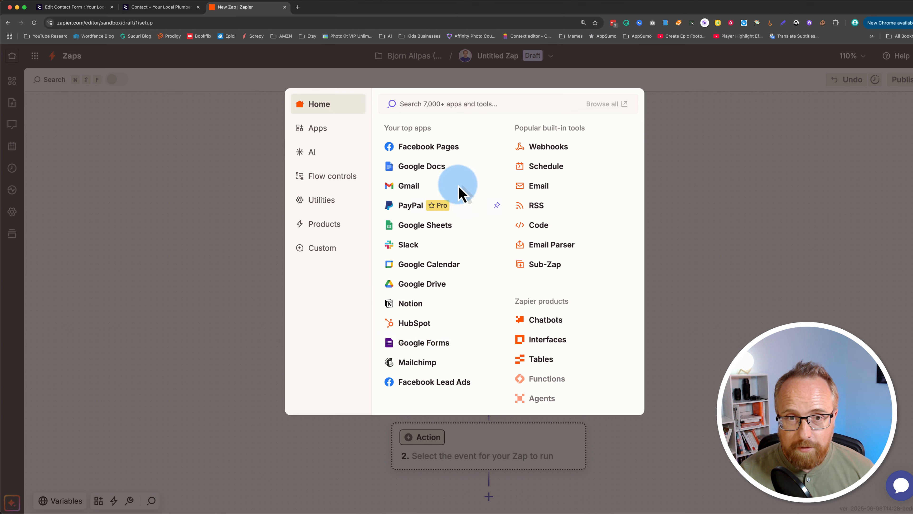
pyautogui.click(550, 147)
pyautogui.click(759, 246)
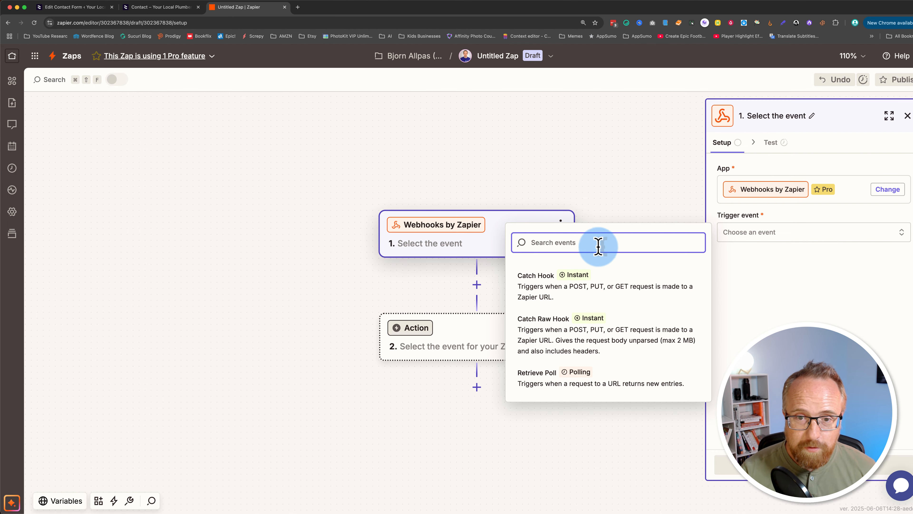
pyautogui.click(541, 289)
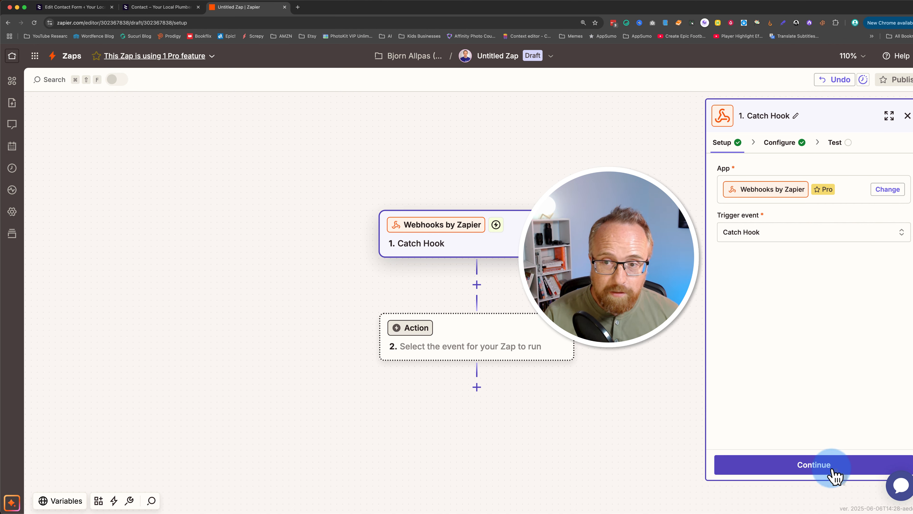
pyautogui.click(834, 476)
pyautogui.click(832, 453)
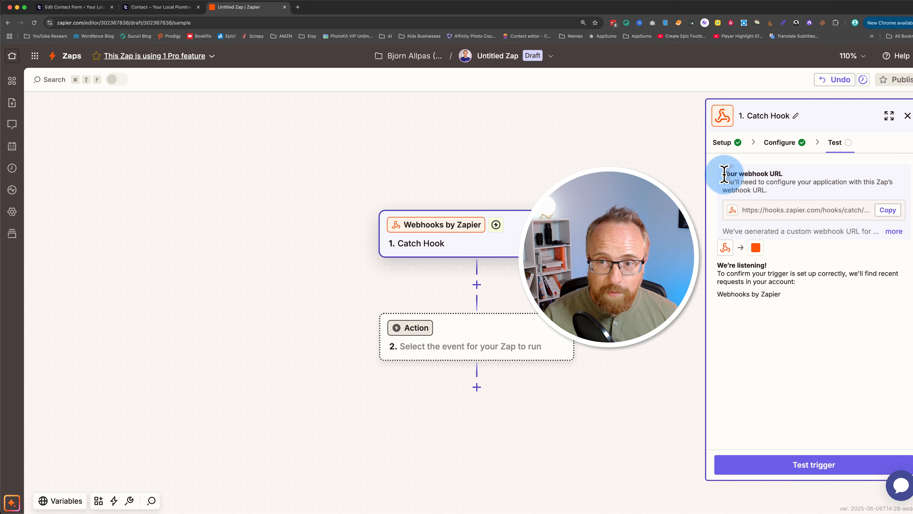
# Copy the Zap's webhook URL and paste it as the Base API URL of the WordPress form's Send Data To Zapier action.
pyautogui.moveTo(724, 174); pyautogui.dragTo(888, 210)
pyautogui.click(888, 210)
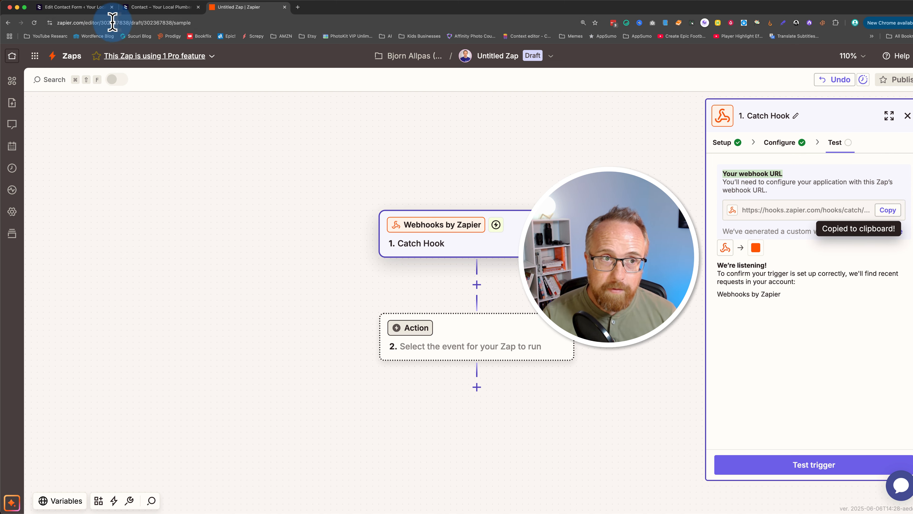
pyautogui.click(94, 7)
pyautogui.rightClick(146, 233)
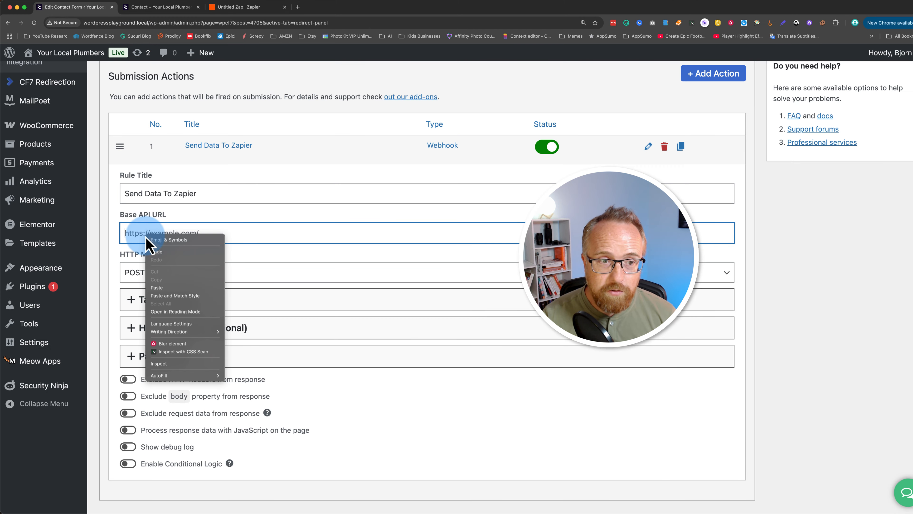
pyautogui.click(157, 287)
pyautogui.moveTo(126, 233); pyautogui.dragTo(369, 230)
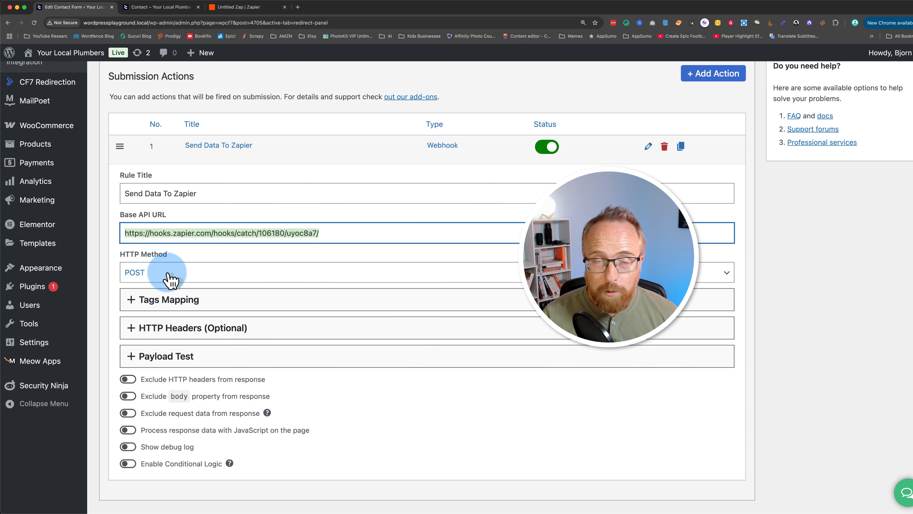
# In the webhook action's tags mapping, map your-name to "name" and your-email to "email".
pyautogui.scroll(-3, 124, 230)
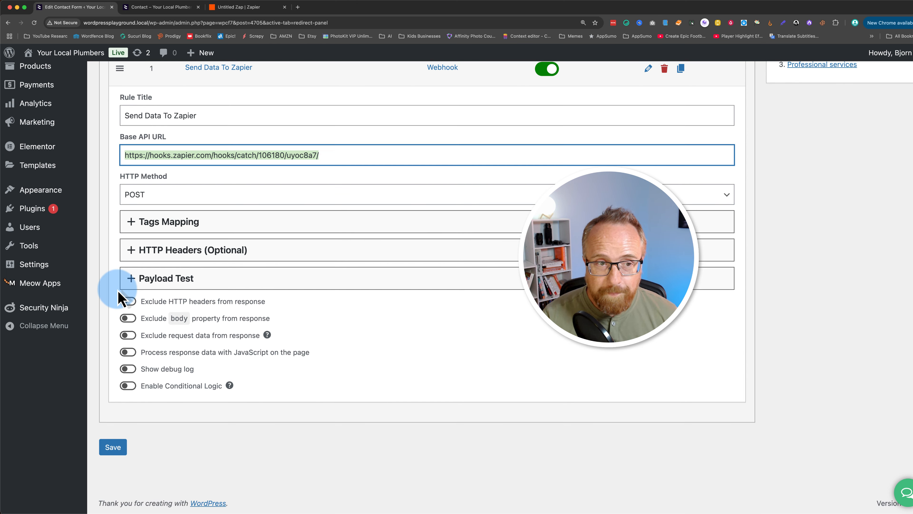
pyautogui.click(132, 223)
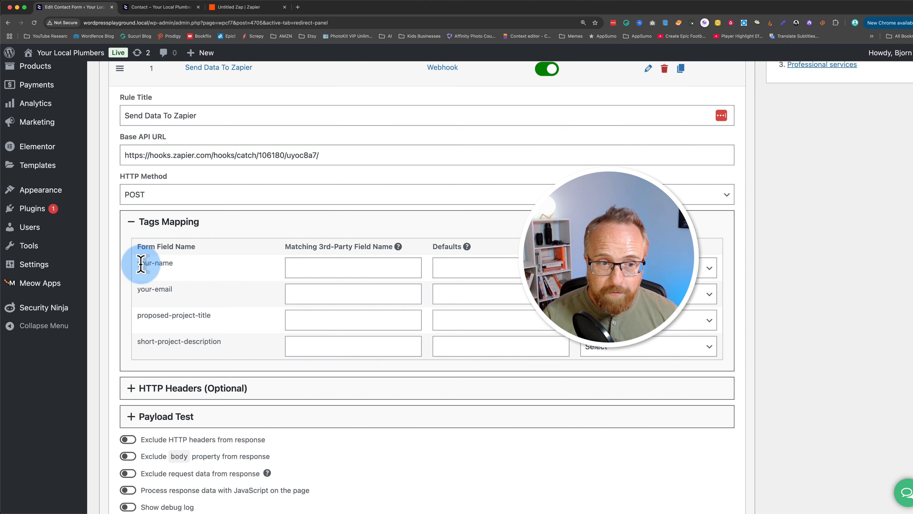
pyautogui.click(316, 267)
pyautogui.write('name')
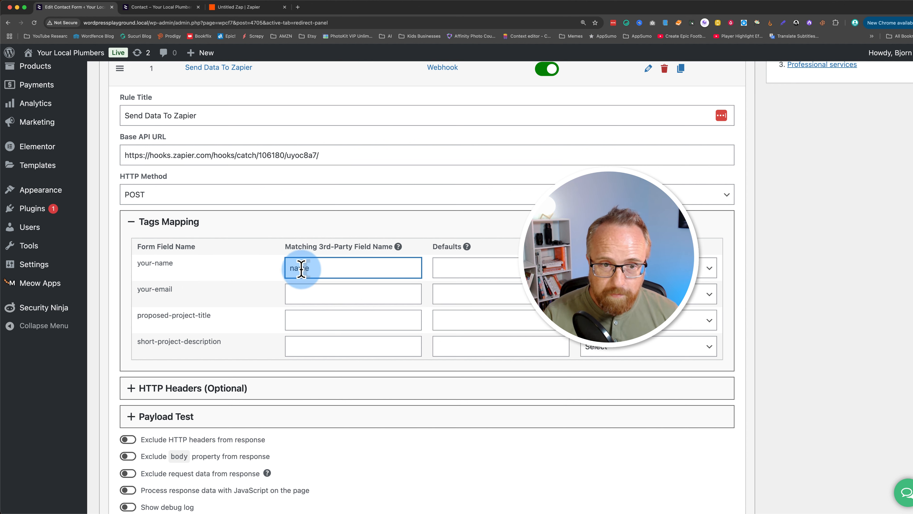
pyautogui.click(296, 294)
pyautogui.write('email')
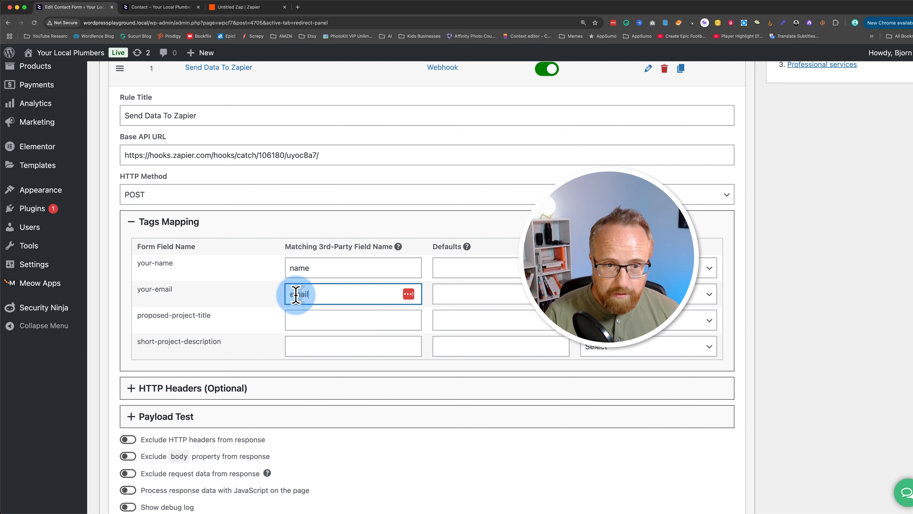
# Map the proposed-project-title and short-project-description fields to identically named third-party fields.
pyautogui.click(299, 320)
pyautogui.press('super+v')
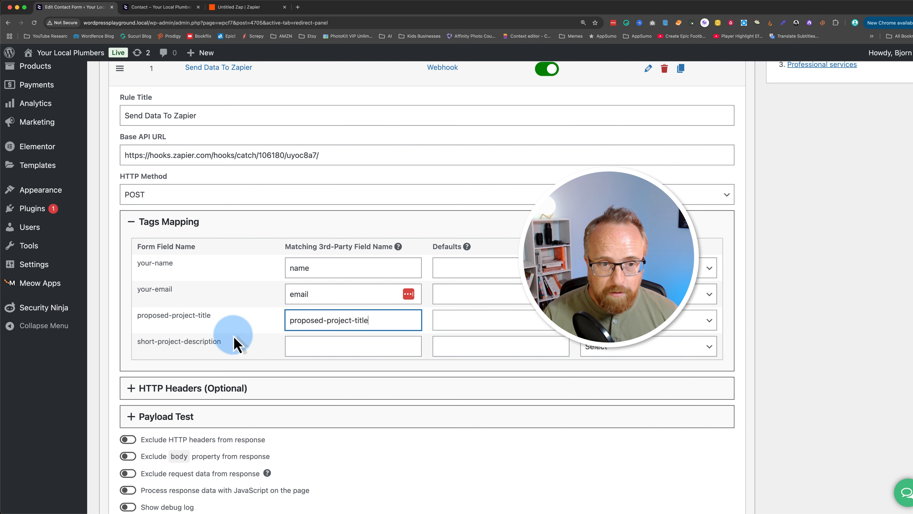
pyautogui.doubleClick(212, 342)
pyautogui.moveTo(212, 341); pyautogui.dragTo(149, 343)
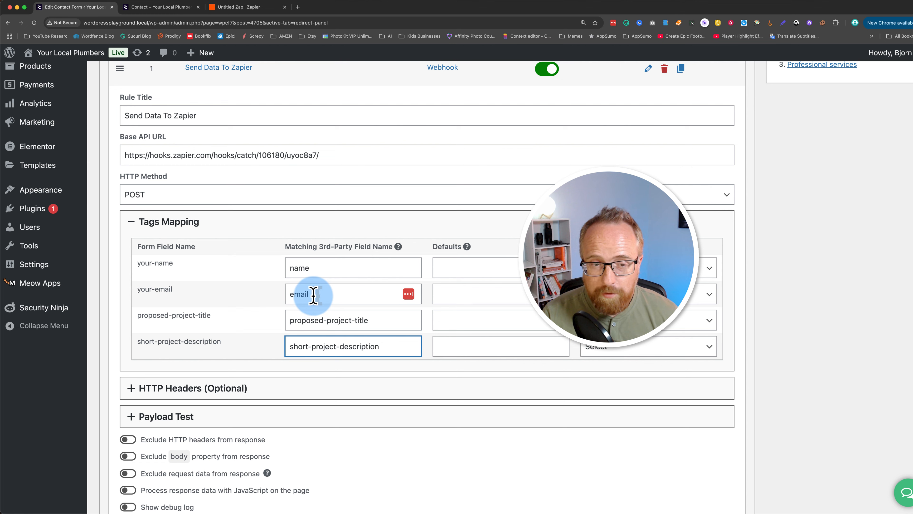
# Save the contact form with its configured webhook action.
pyautogui.scroll(-1, 241, 310)
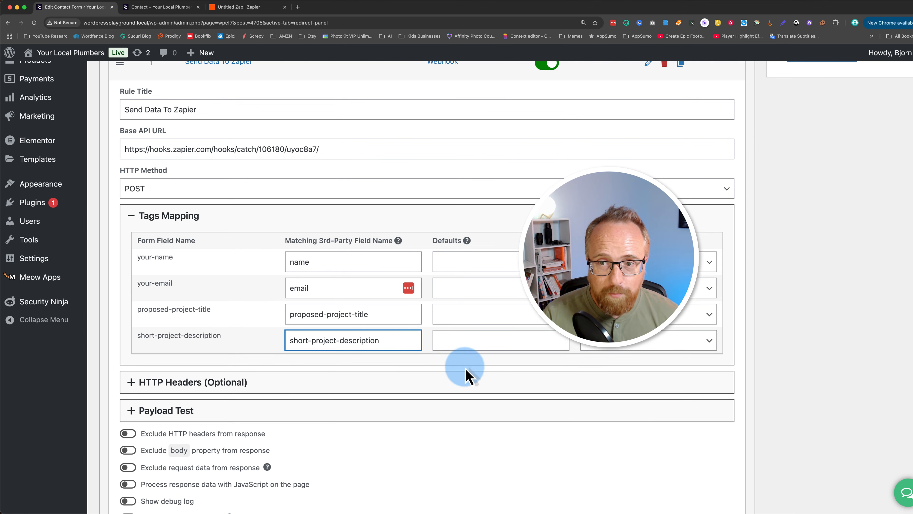
pyautogui.scroll(5, 831, 369)
pyautogui.click(897, 110)
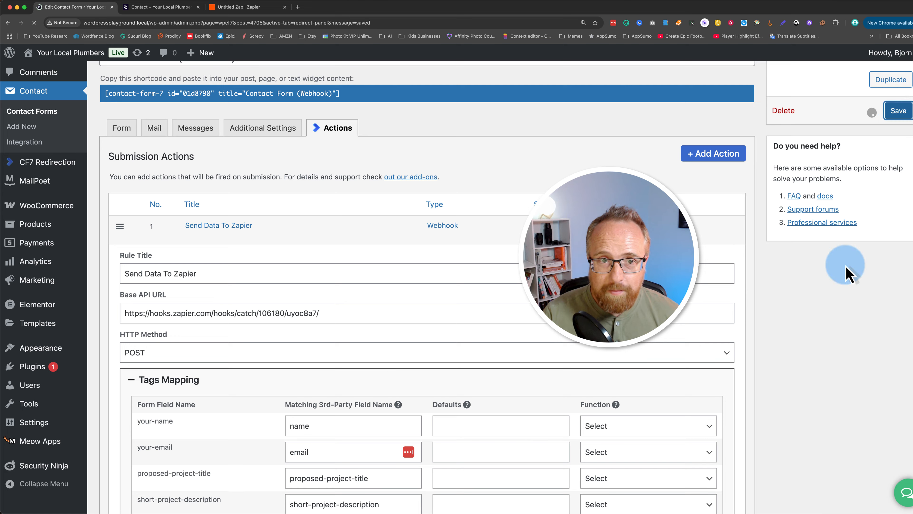
# Reopen the Send Data To Zapier action for editing and expand its Payload Test section.
pyautogui.scroll(-3, 746, 336)
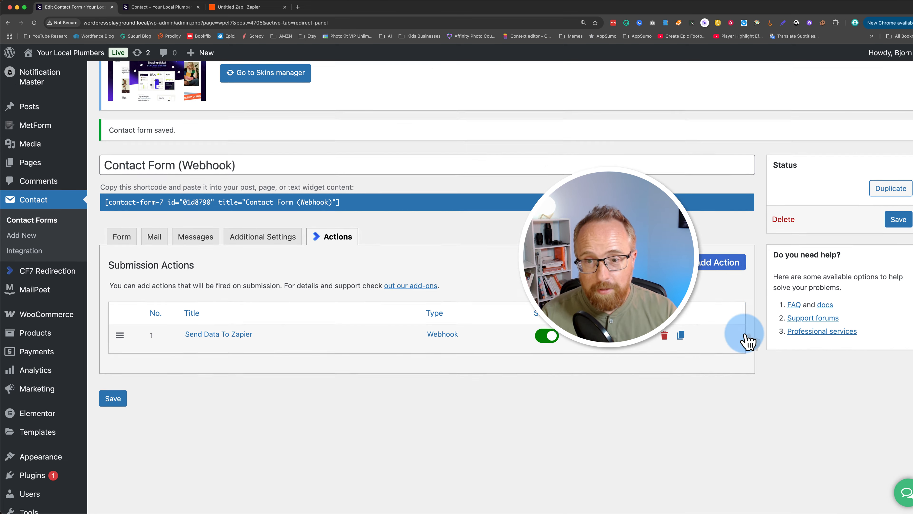
pyautogui.click(649, 285)
pyautogui.scroll(-5, 159, 404)
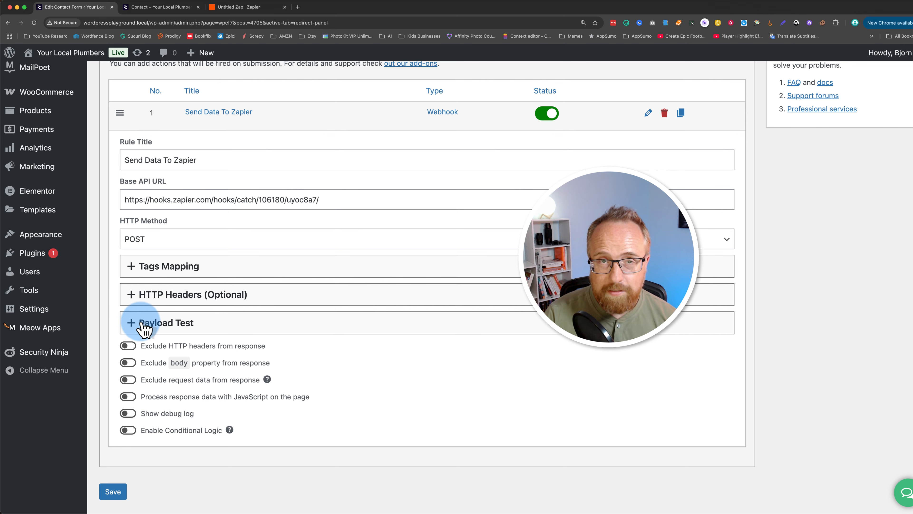
pyautogui.click(132, 323)
pyautogui.scroll(-3, 112, 376)
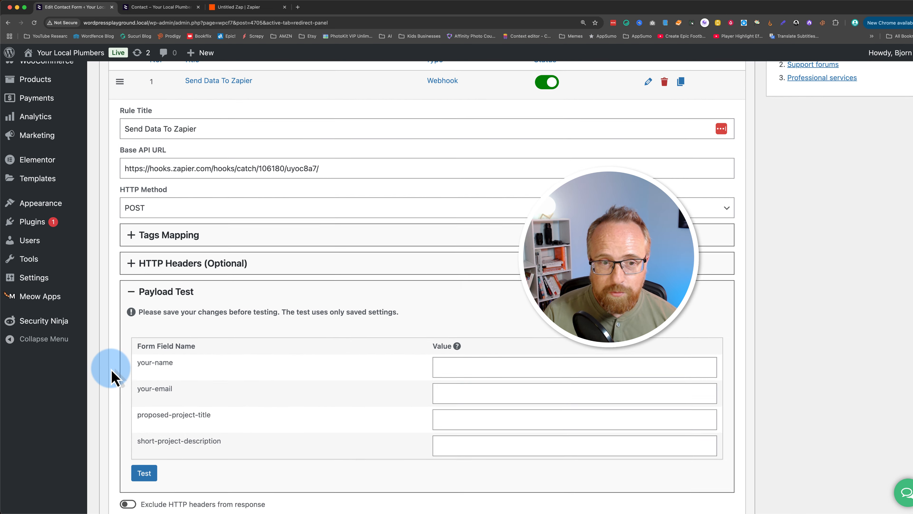
pyautogui.scroll(-1, 113, 376)
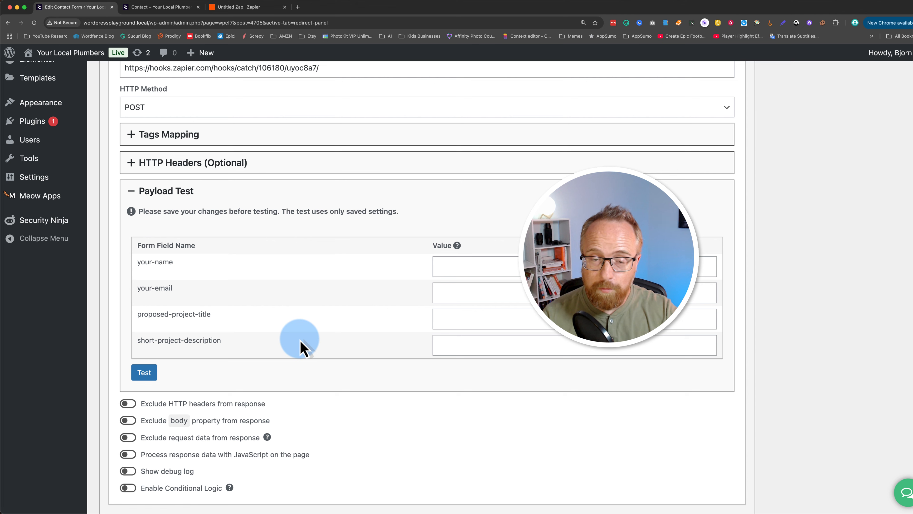
# Fill the payload test with a sample name, email, the title "The Best Project Title" and a project description, and run the test.
pyautogui.click(477, 266)
pyautogui.write('Bjorn')
pyautogui.press('Tab')
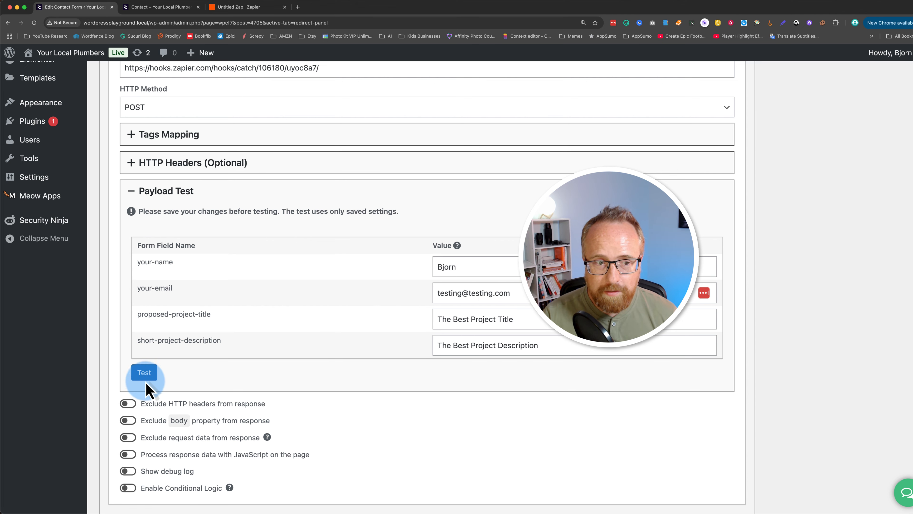
pyautogui.click(140, 374)
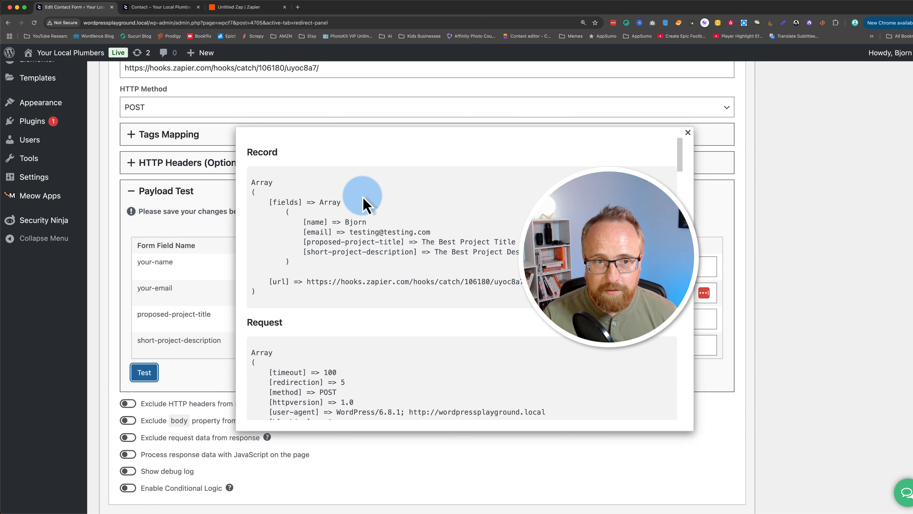
# Examine the payload test output down to the response code in the Response section.
pyautogui.scroll(-5, 249, 327)
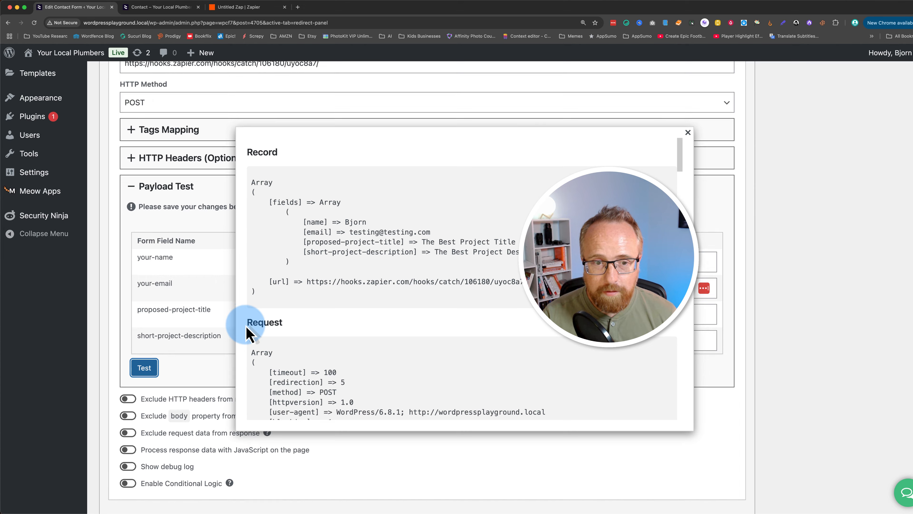
pyautogui.scroll(-10, 300, 320)
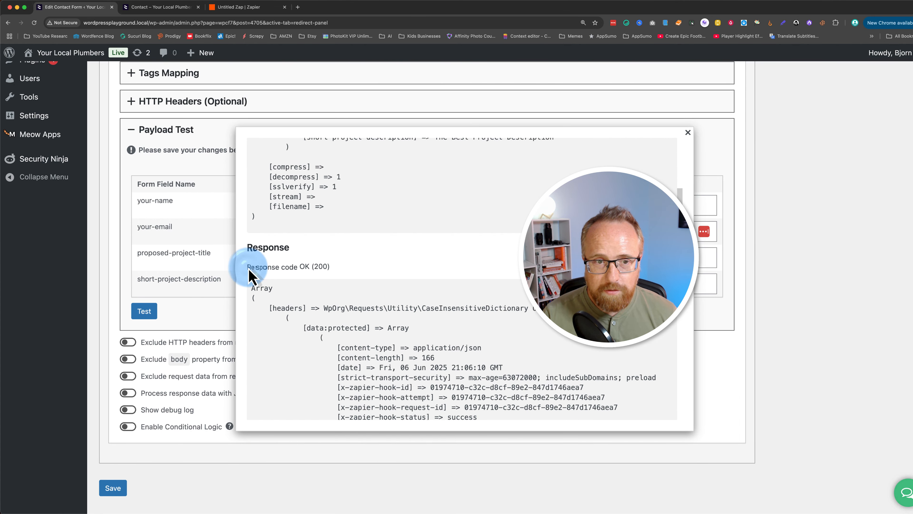
pyautogui.moveTo(249, 269); pyautogui.dragTo(331, 269)
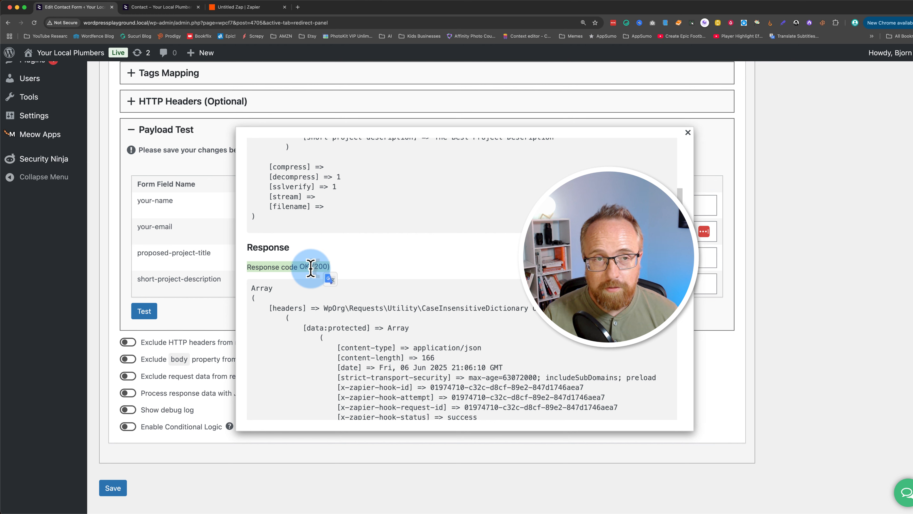
# Switch to the Zapier draft and test the Catch Hook trigger to pull in the submitted request.
pyautogui.click(238, 7)
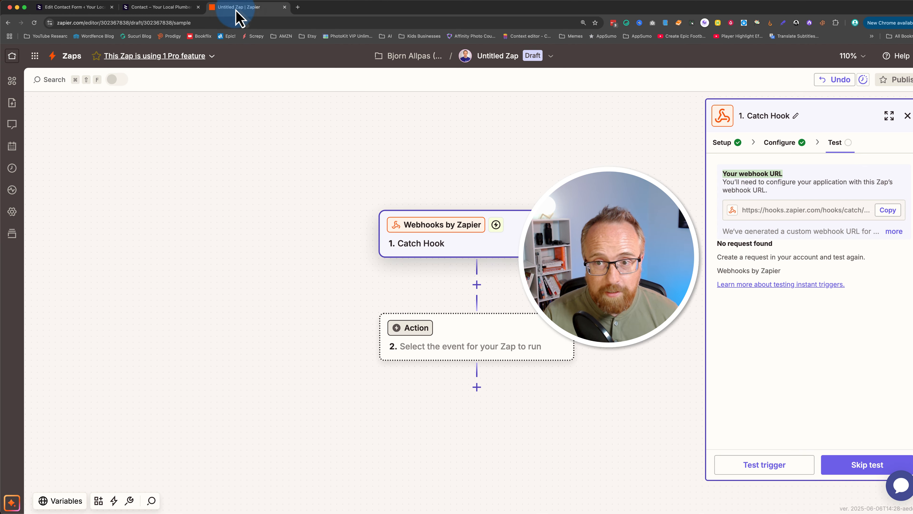
pyautogui.click(755, 348)
pyautogui.click(785, 467)
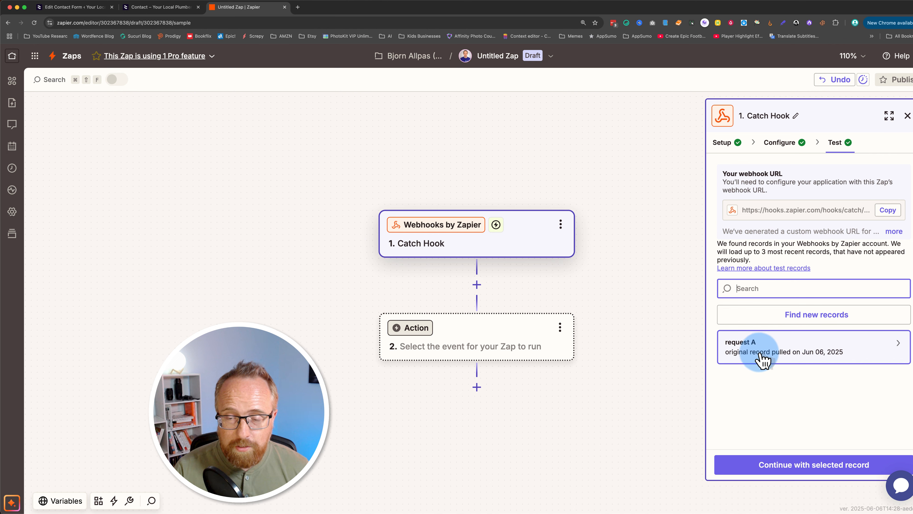
# Inspect the fields of request A and compare Proposed Project Title with the contact form's tags mapping.
pyautogui.click(888, 348)
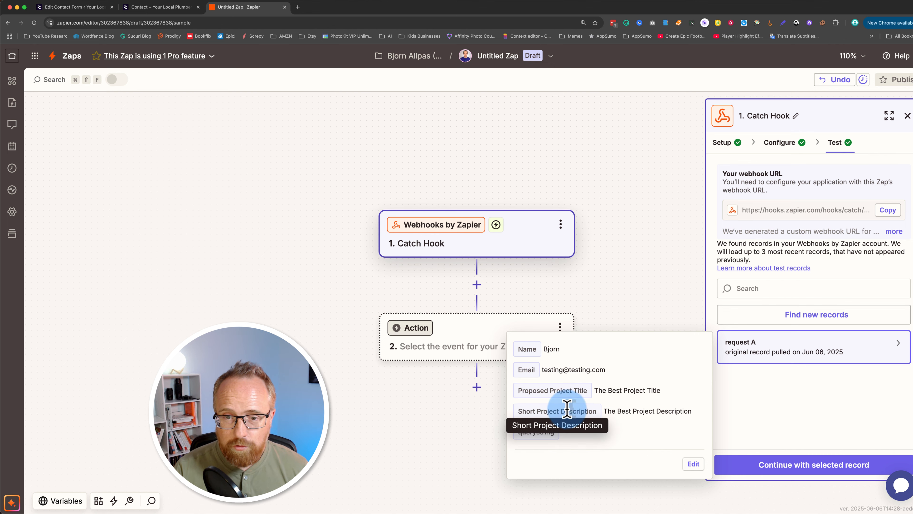
pyautogui.moveTo(587, 390); pyautogui.dragTo(523, 392)
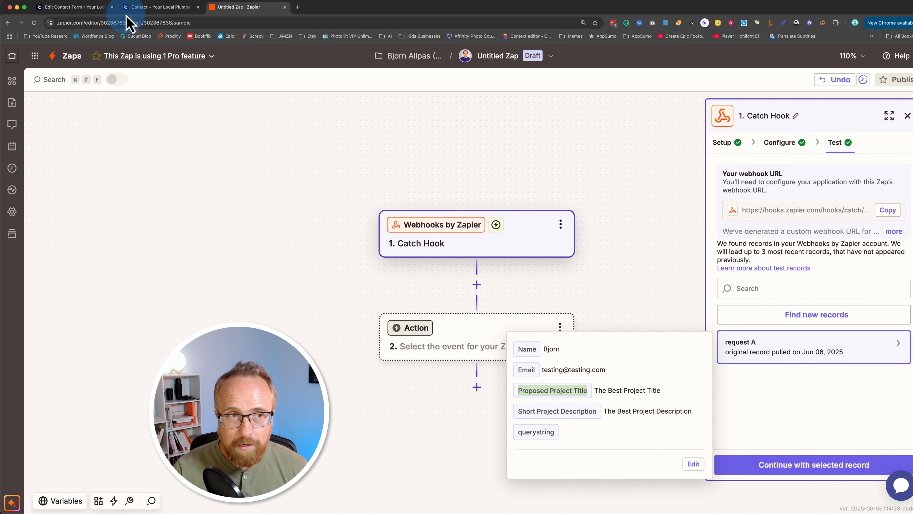
pyautogui.click(83, 8)
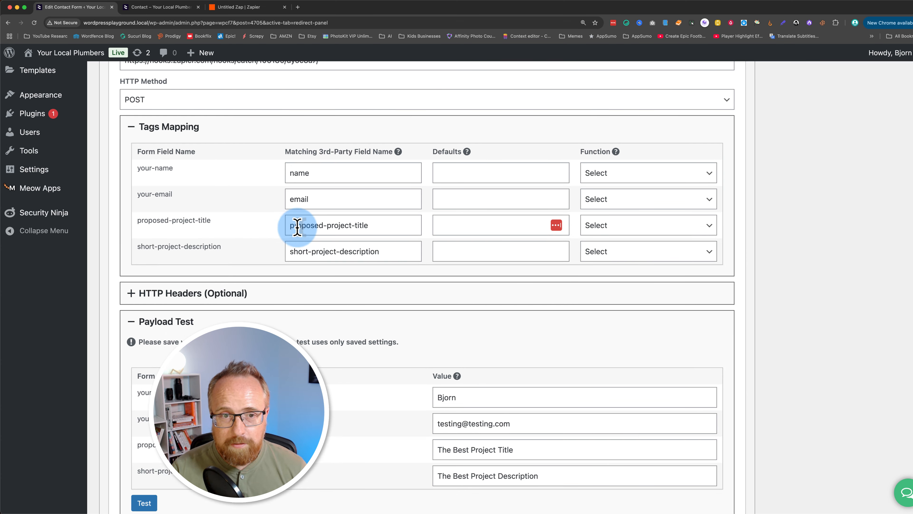
# Back in Zapier, add ClickUp as the second step with the Create Task event and continue to its configuration.
pyautogui.click(235, 7)
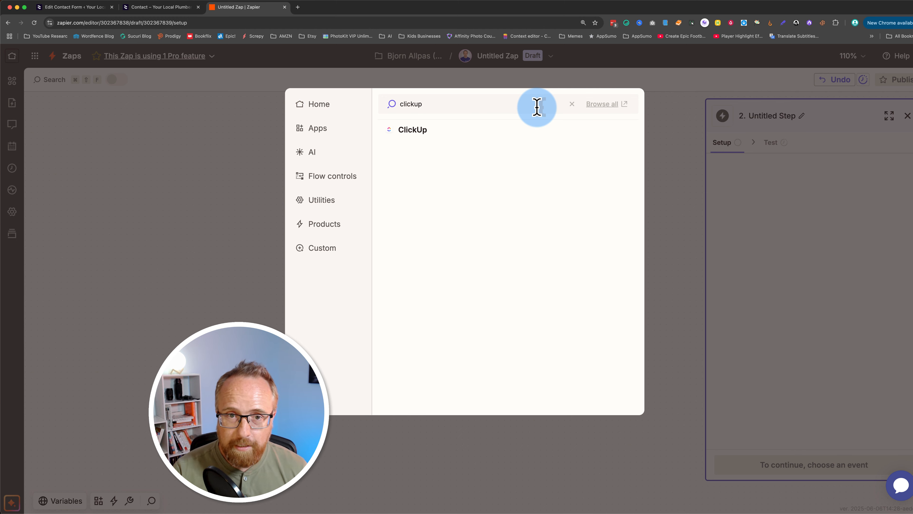
pyautogui.click(406, 131)
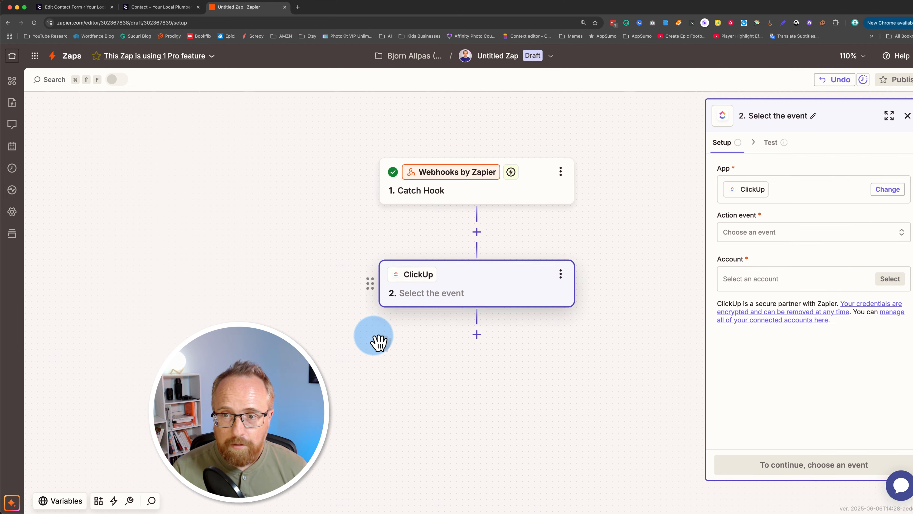
pyautogui.click(752, 236)
pyautogui.write('task')
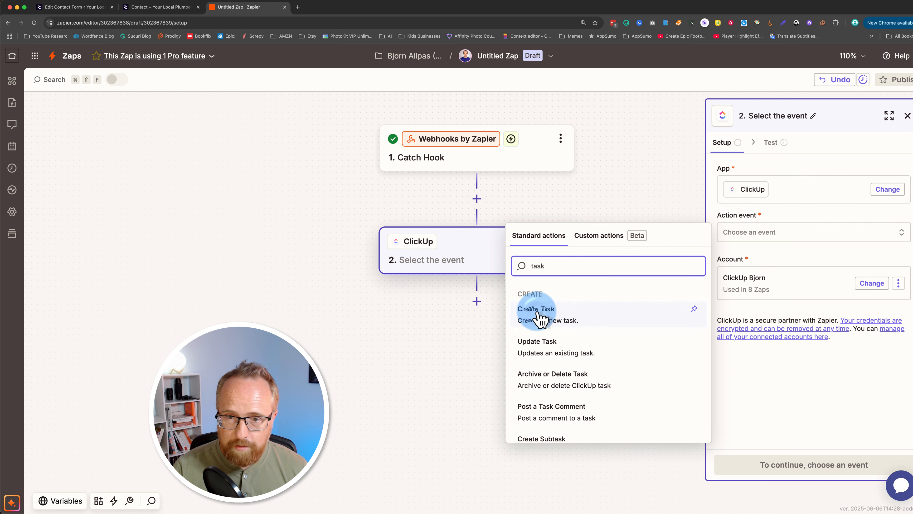
pyautogui.click(606, 310)
pyautogui.click(833, 466)
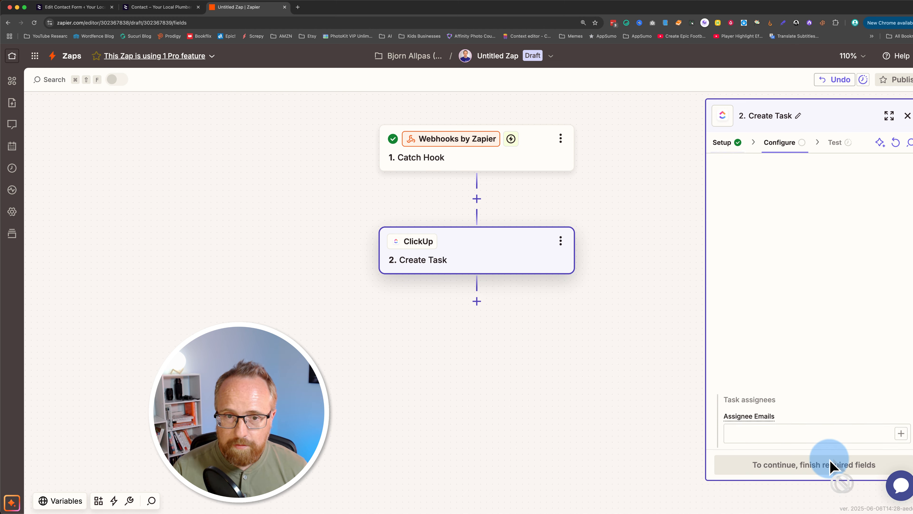
# Select the Top Secret HQ workspace and YouTube Ideas for the task, and map the task name to the webhook's Proposed Project Title.
pyautogui.click(753, 184)
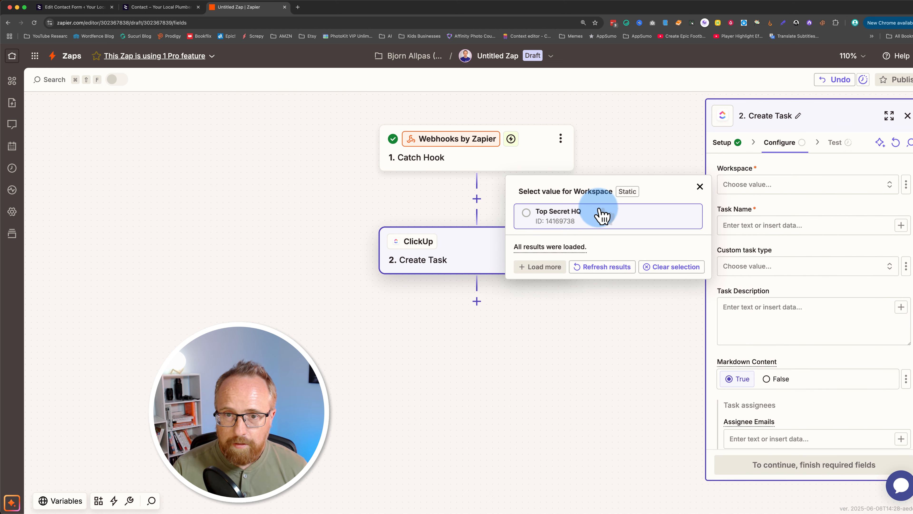
pyautogui.click(604, 213)
pyautogui.click(754, 225)
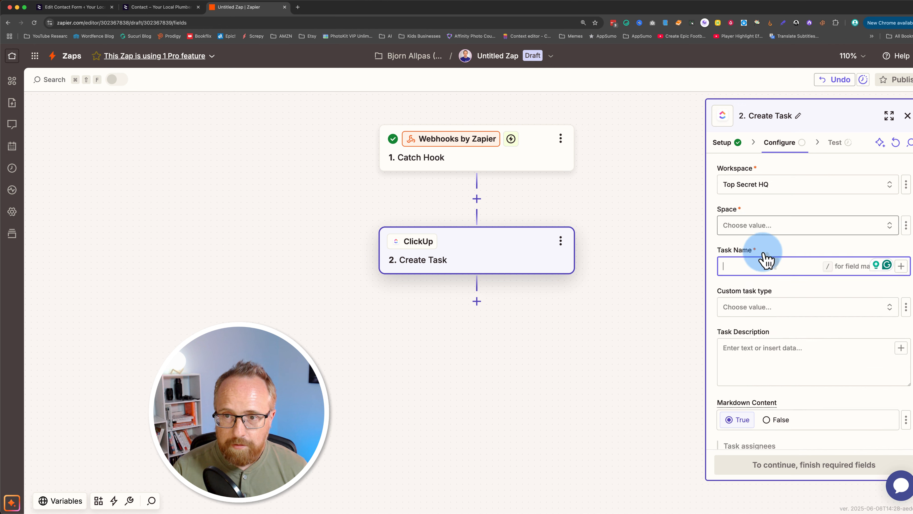
pyautogui.write('/')
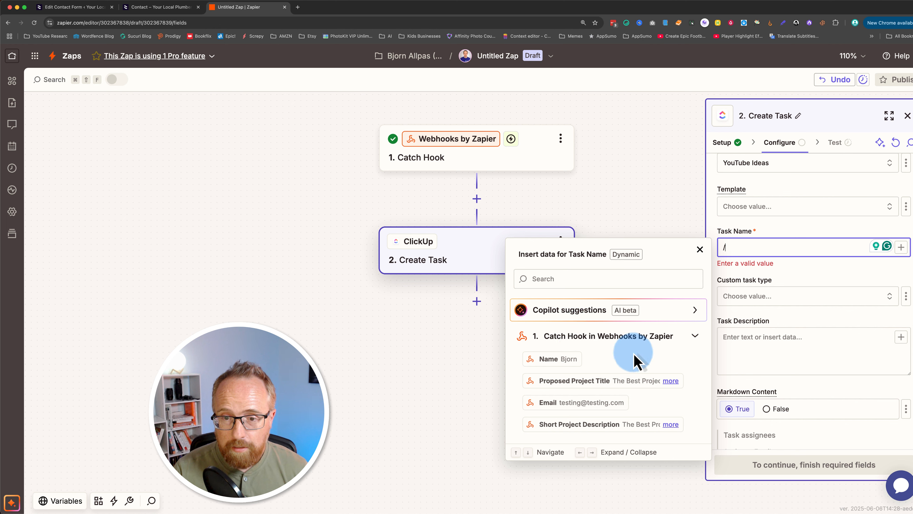
pyautogui.click(608, 385)
# Insert the webhook's Short Project Description field into the task description.
pyautogui.click(758, 290)
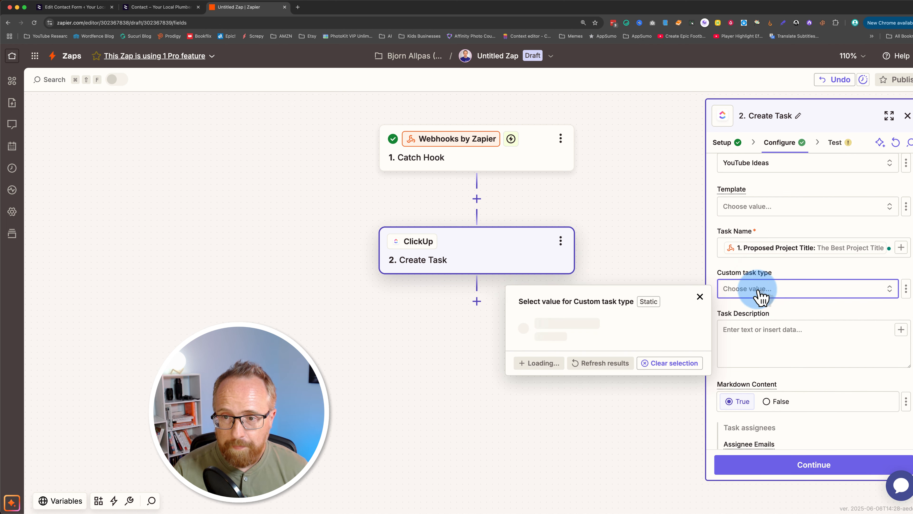
pyautogui.scroll(-3, 755, 299)
pyautogui.click(746, 269)
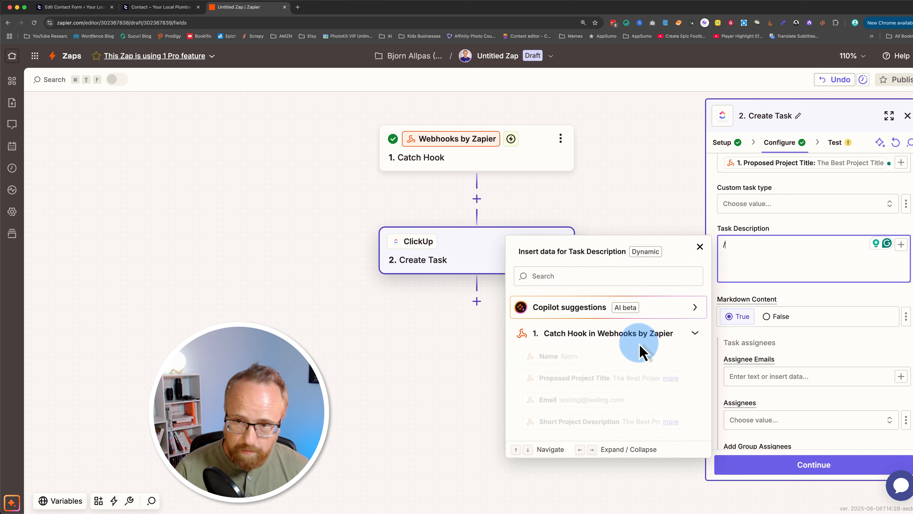
pyautogui.click(565, 423)
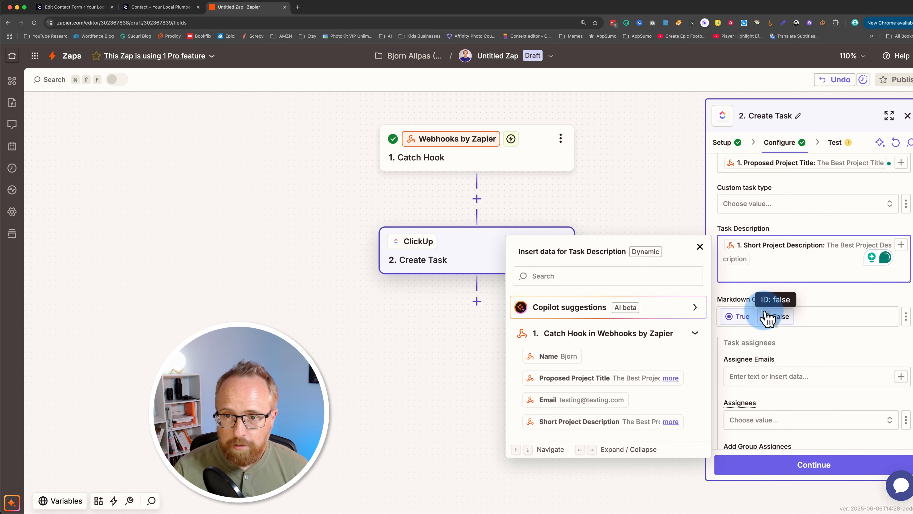
# Start the task description with "Submitted by:" followed by the webhook's Name and its Email in parentheses, above the project description.
pyautogui.click(768, 262)
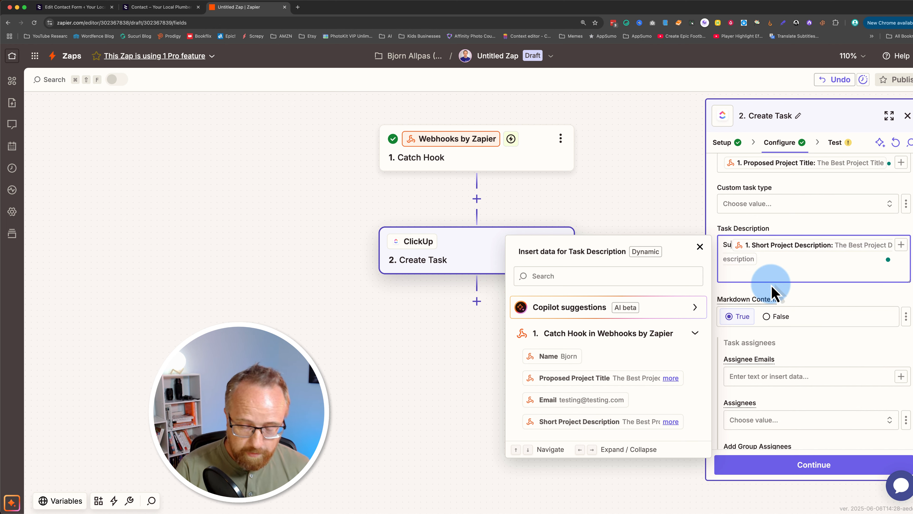
pyautogui.click(604, 357)
pyautogui.write('(')
pyautogui.click(563, 405)
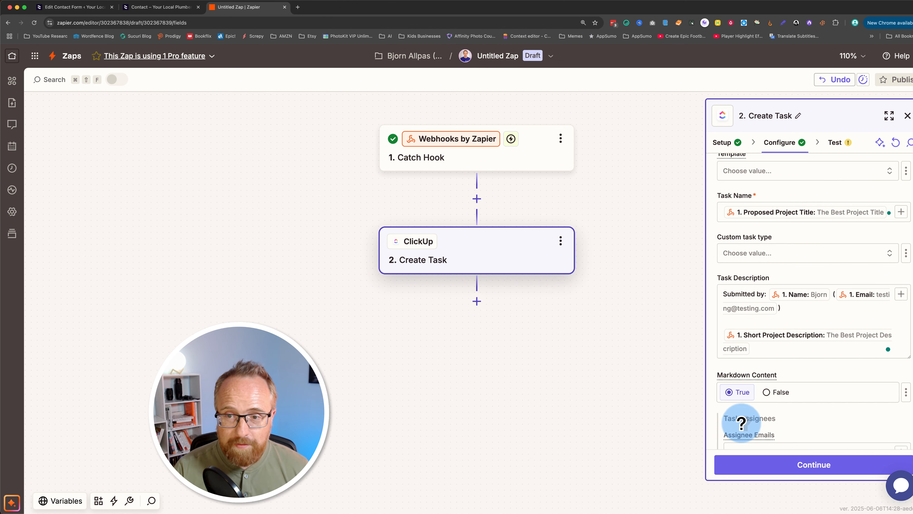
pyautogui.click(796, 344)
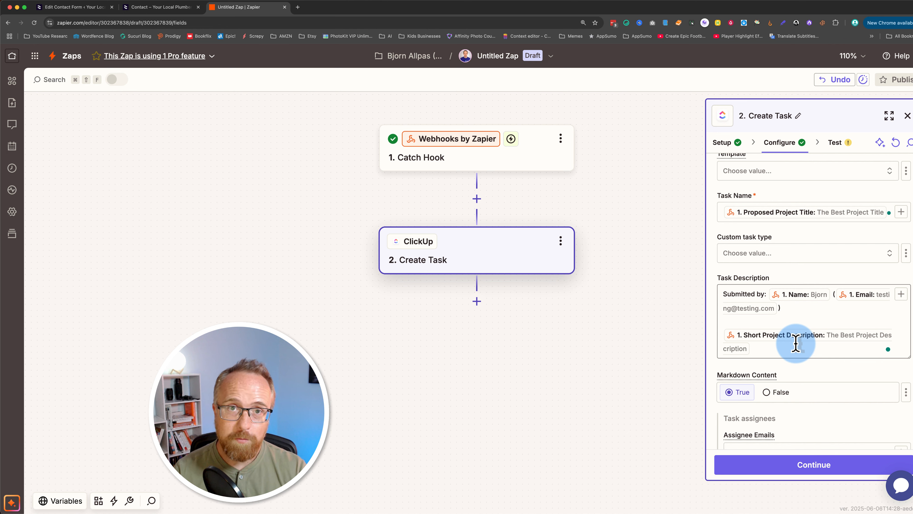
pyautogui.click(668, 391)
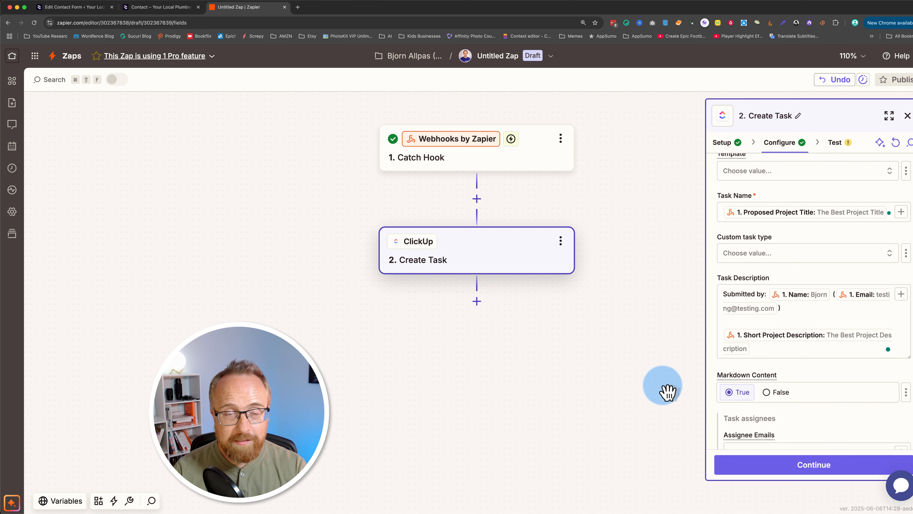
# Return to the WordPress contact form editor and review the webhook action's tags mapping and submission actions.
pyautogui.click(94, 8)
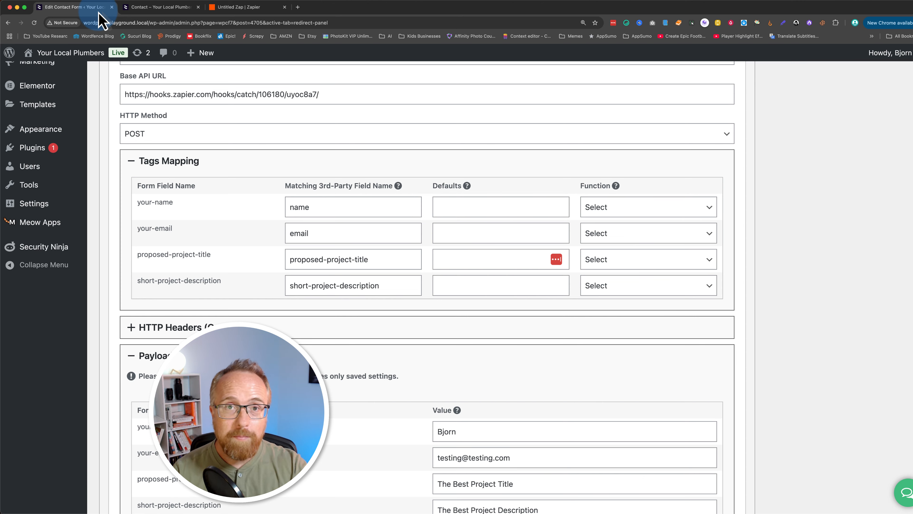
pyautogui.scroll(-1, 246, 309)
pyautogui.scroll(1, 247, 309)
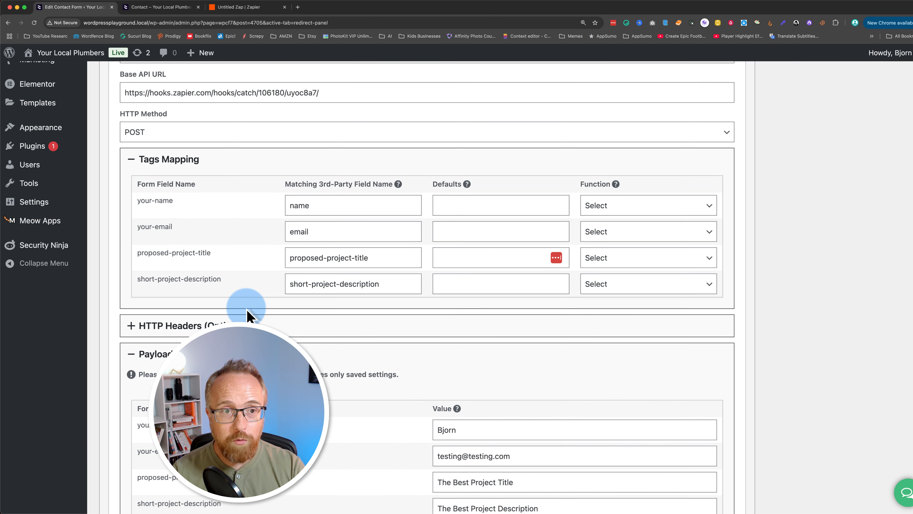
pyautogui.scroll(8, 248, 313)
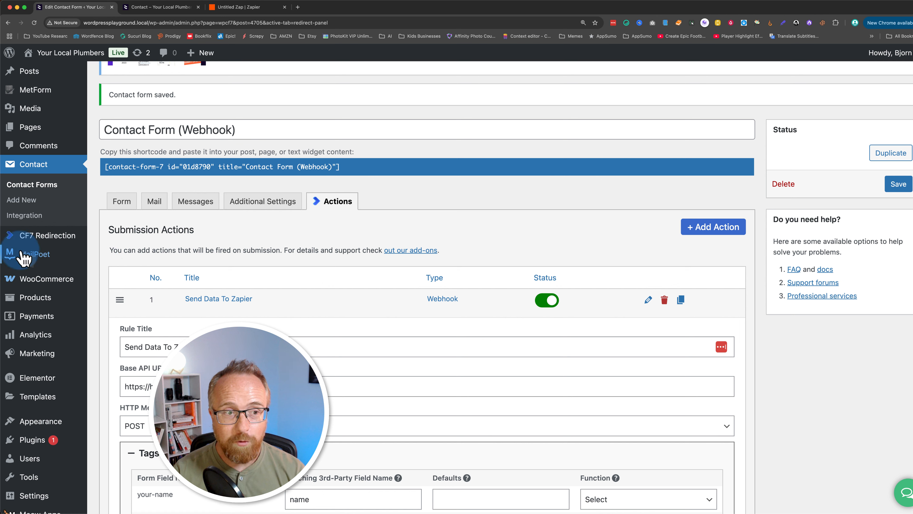